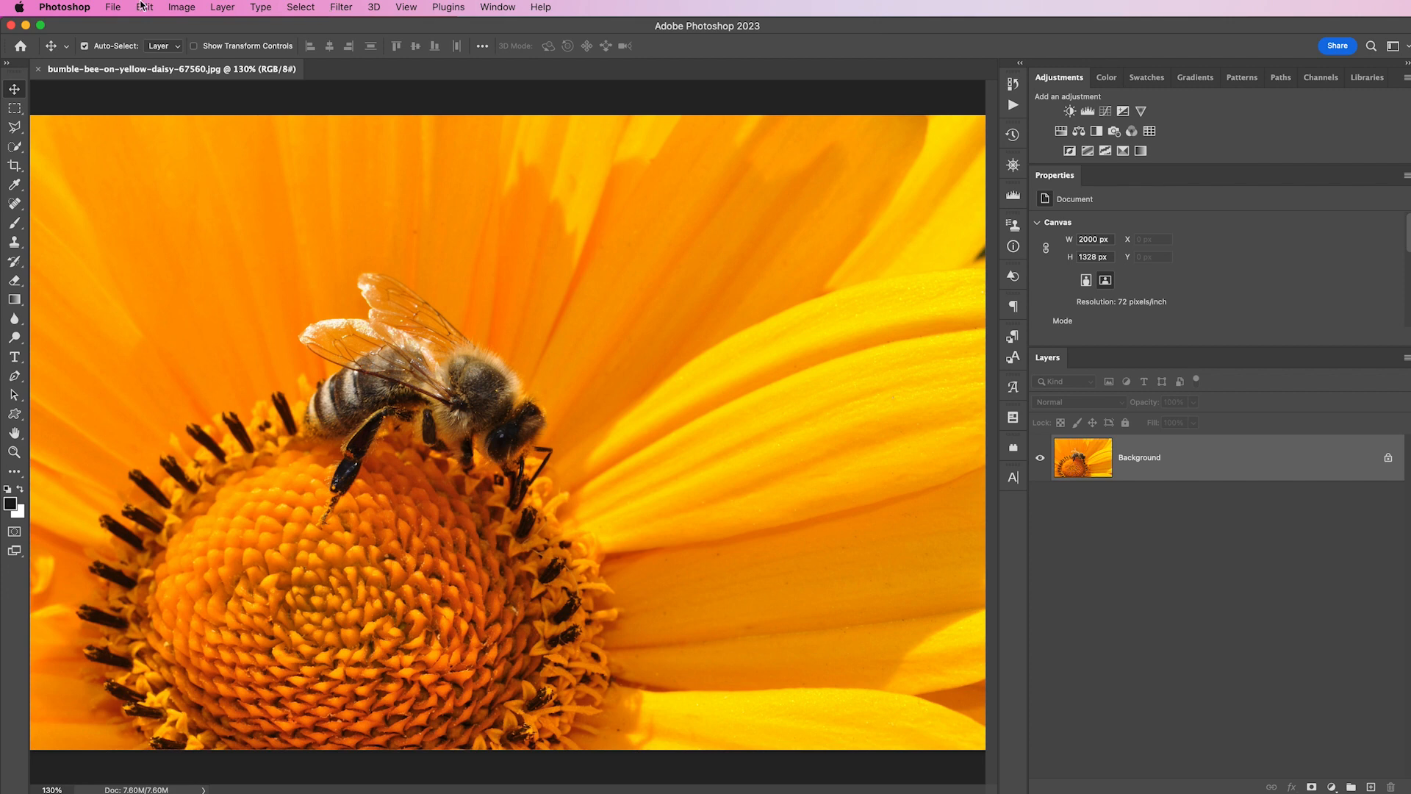
- Open the Filter Gallery for the bee photo
click(343, 9)
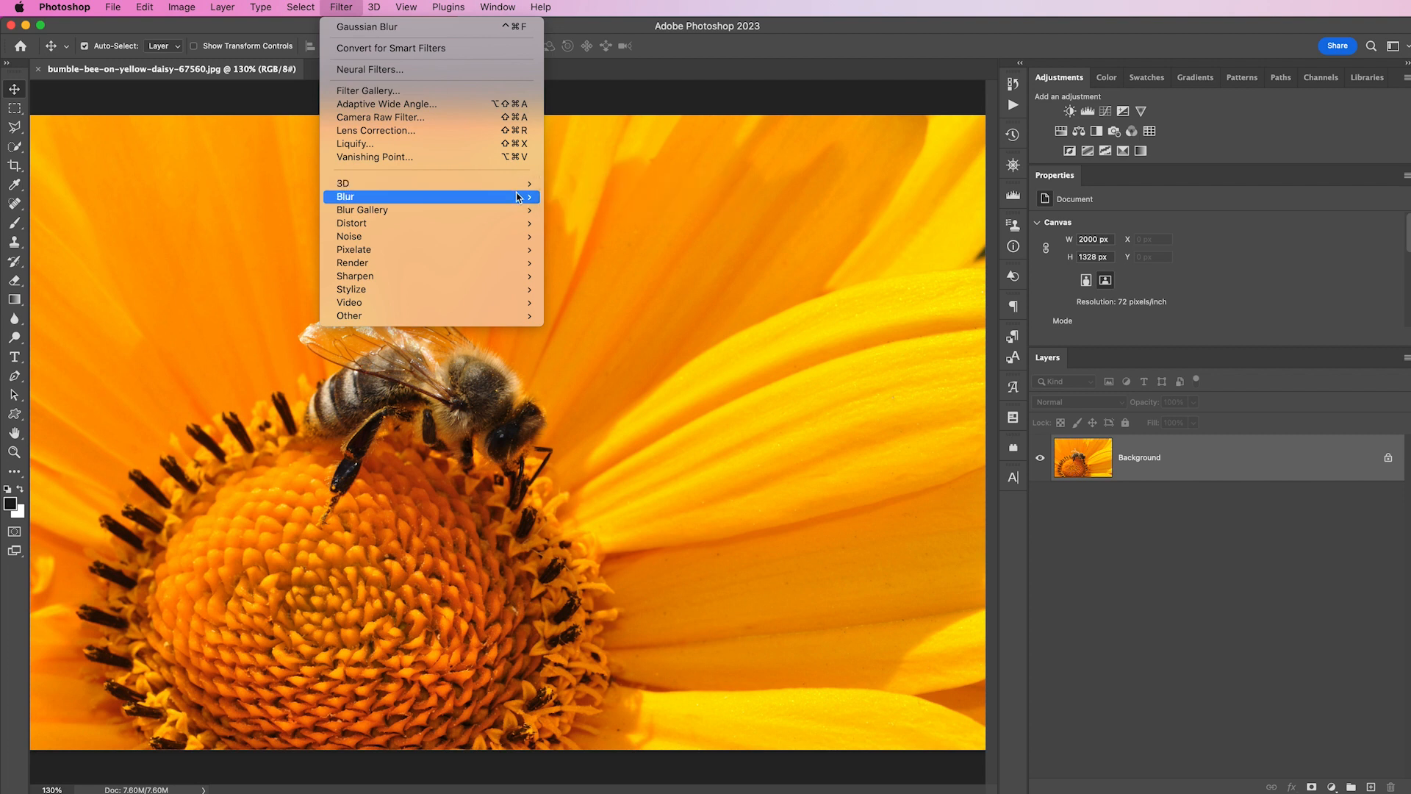
mouse_move(516, 197)
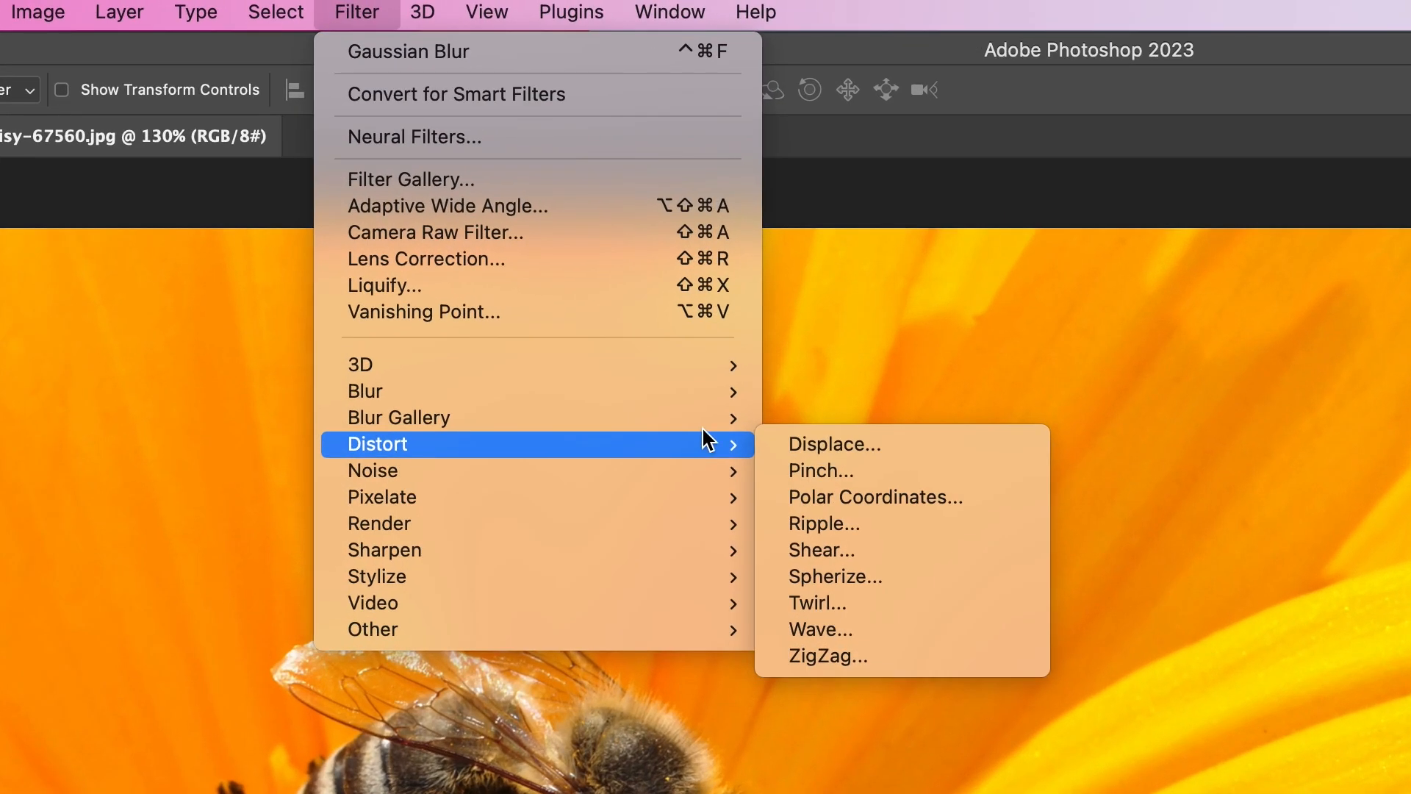
mouse_move(525, 210)
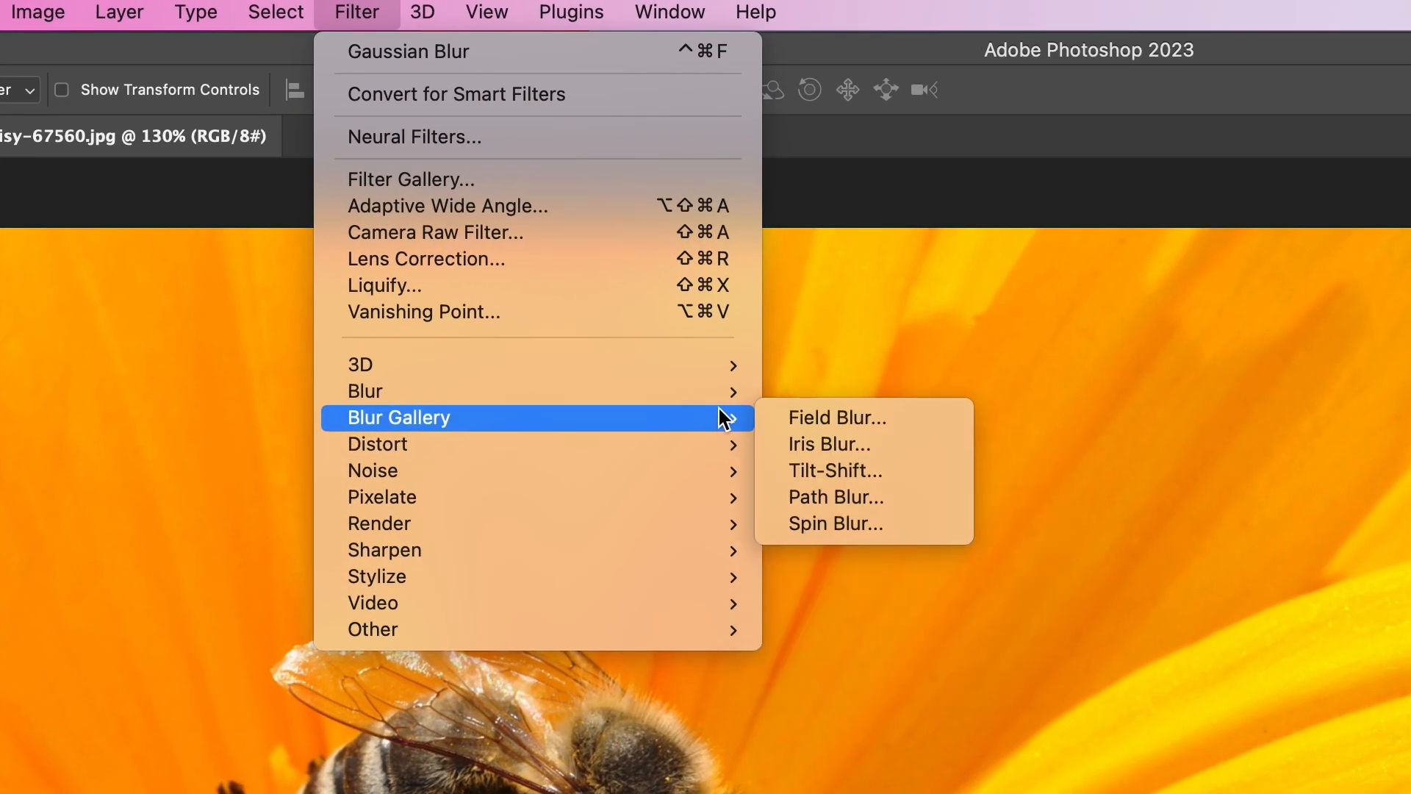
mouse_move(705, 453)
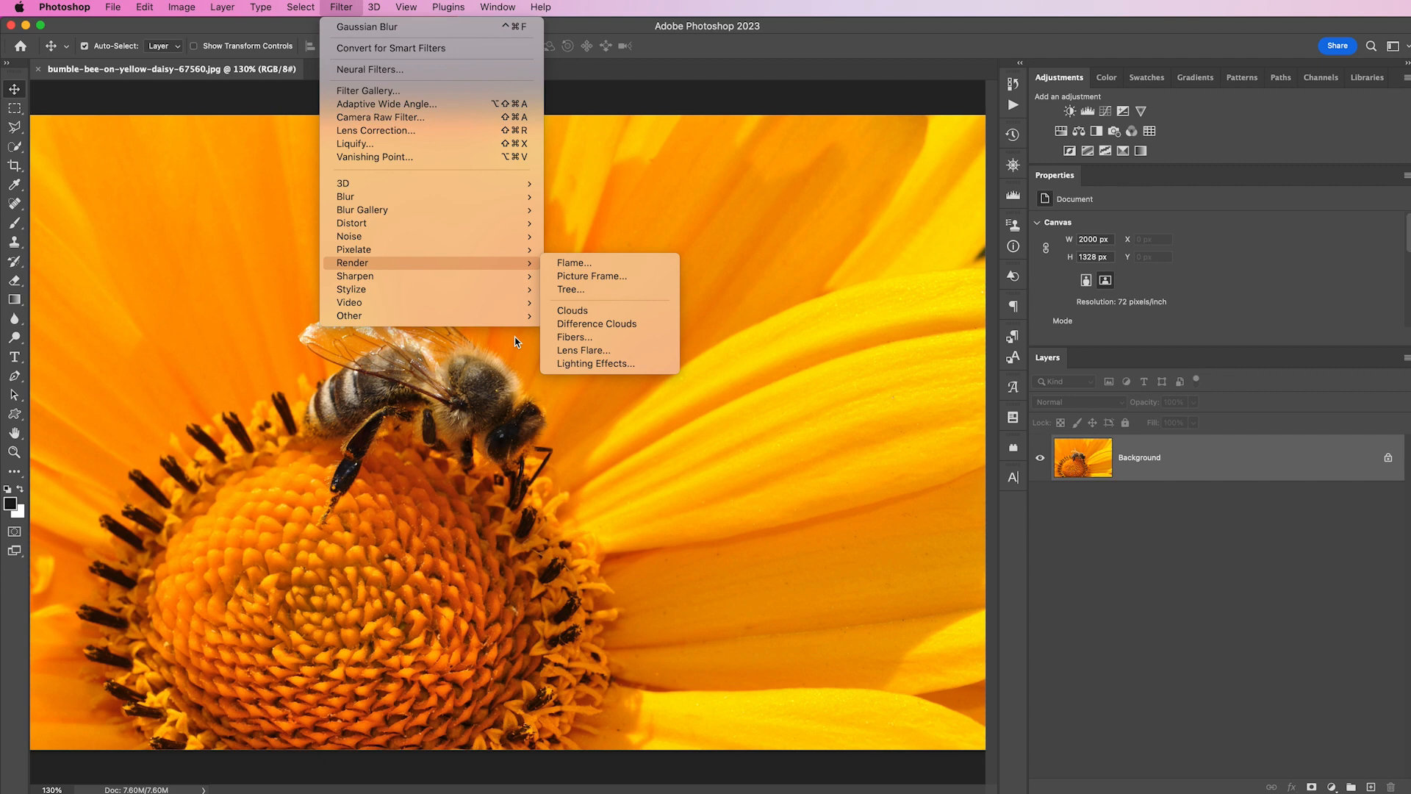
mouse_move(586, 588)
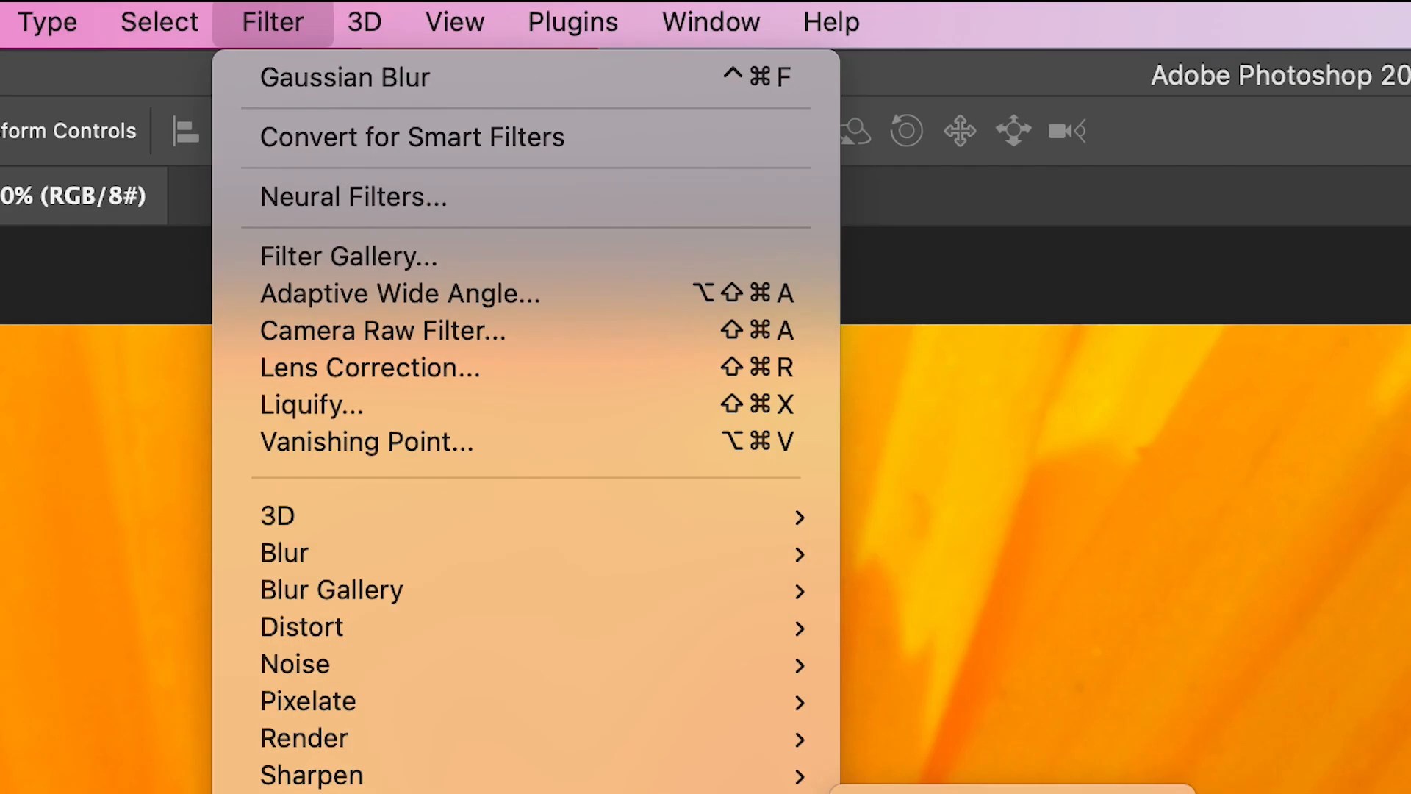
click(357, 255)
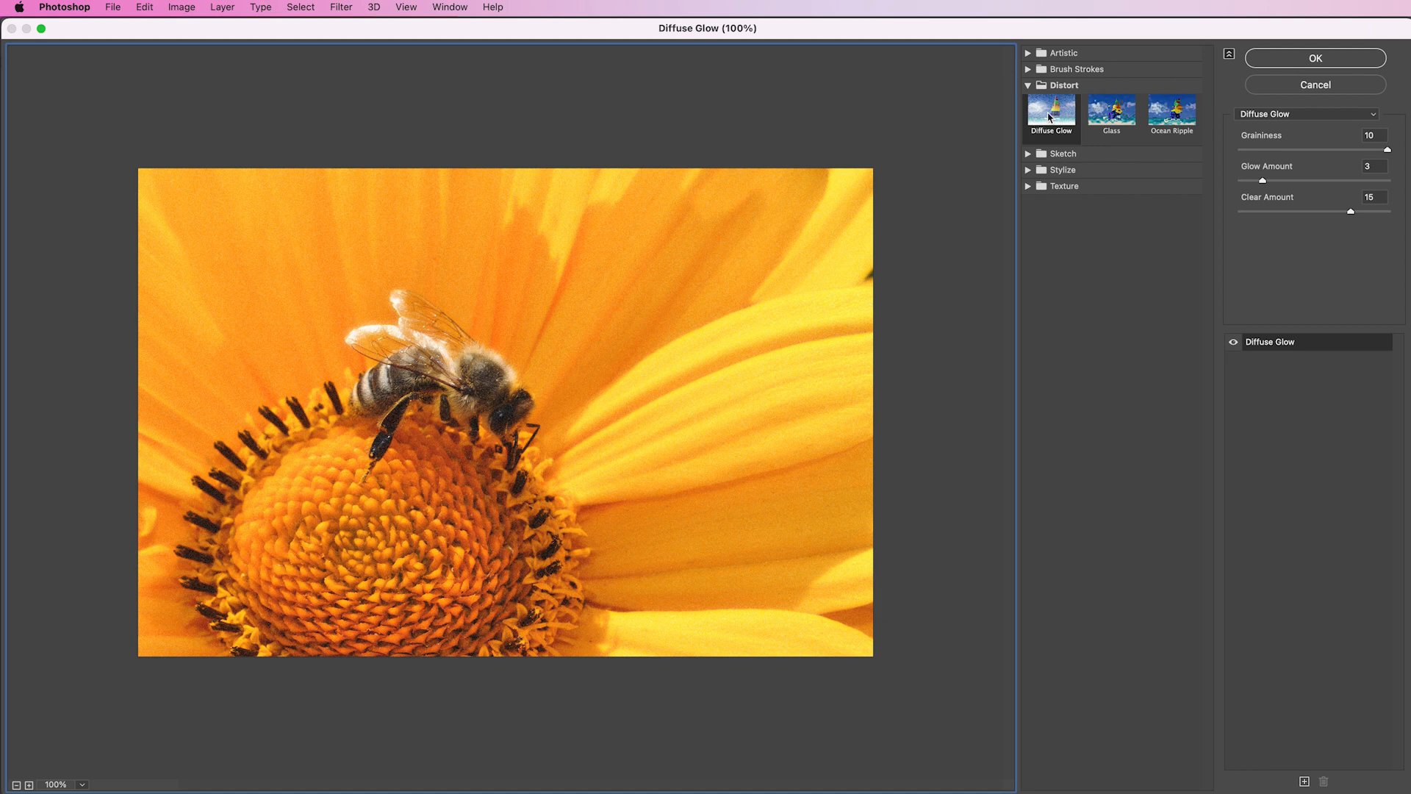
- Try the Diffuse Glow filter with Glow Amount 7, Clear Amount 4 and a reduced Graininess
drag(1263, 181, 1292, 183)
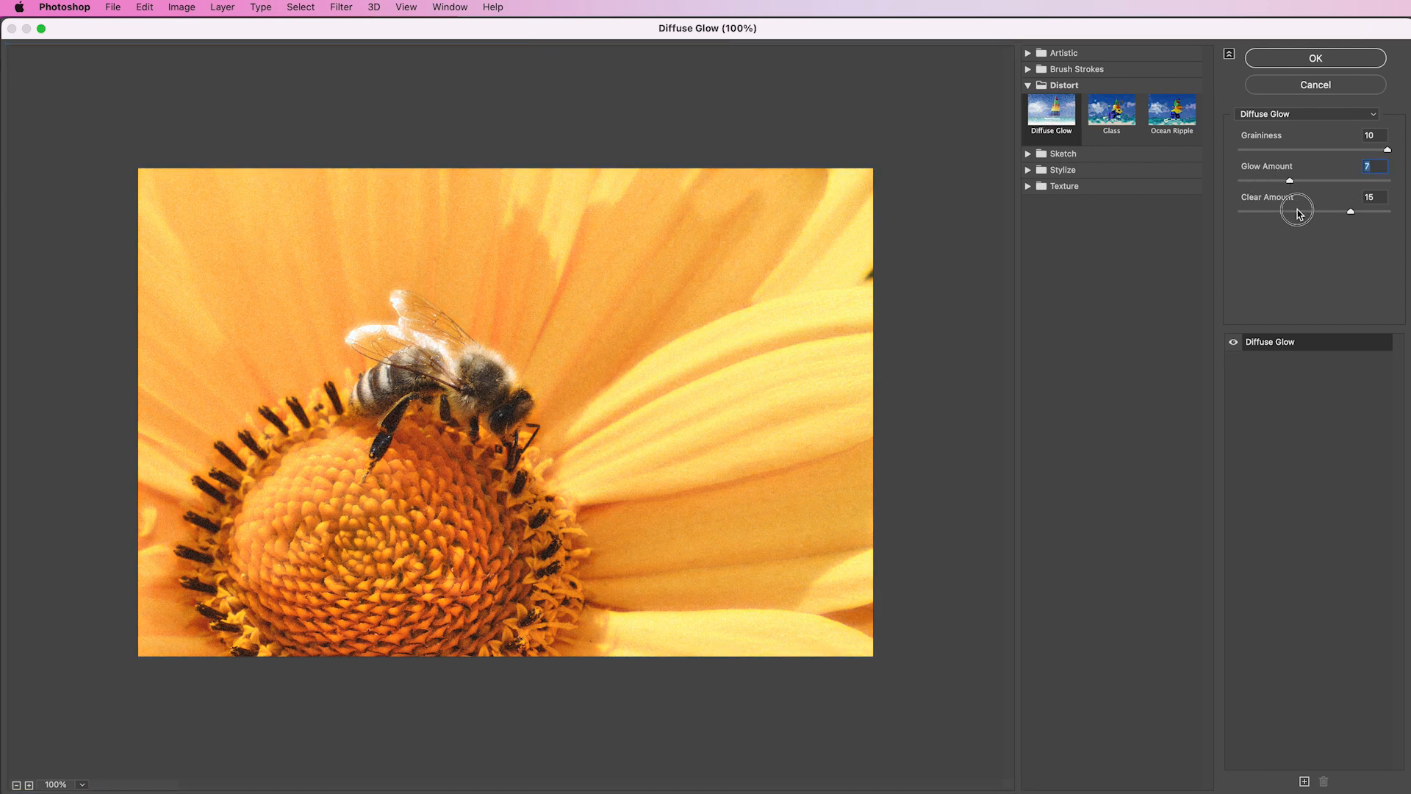
drag(1352, 212, 1270, 212)
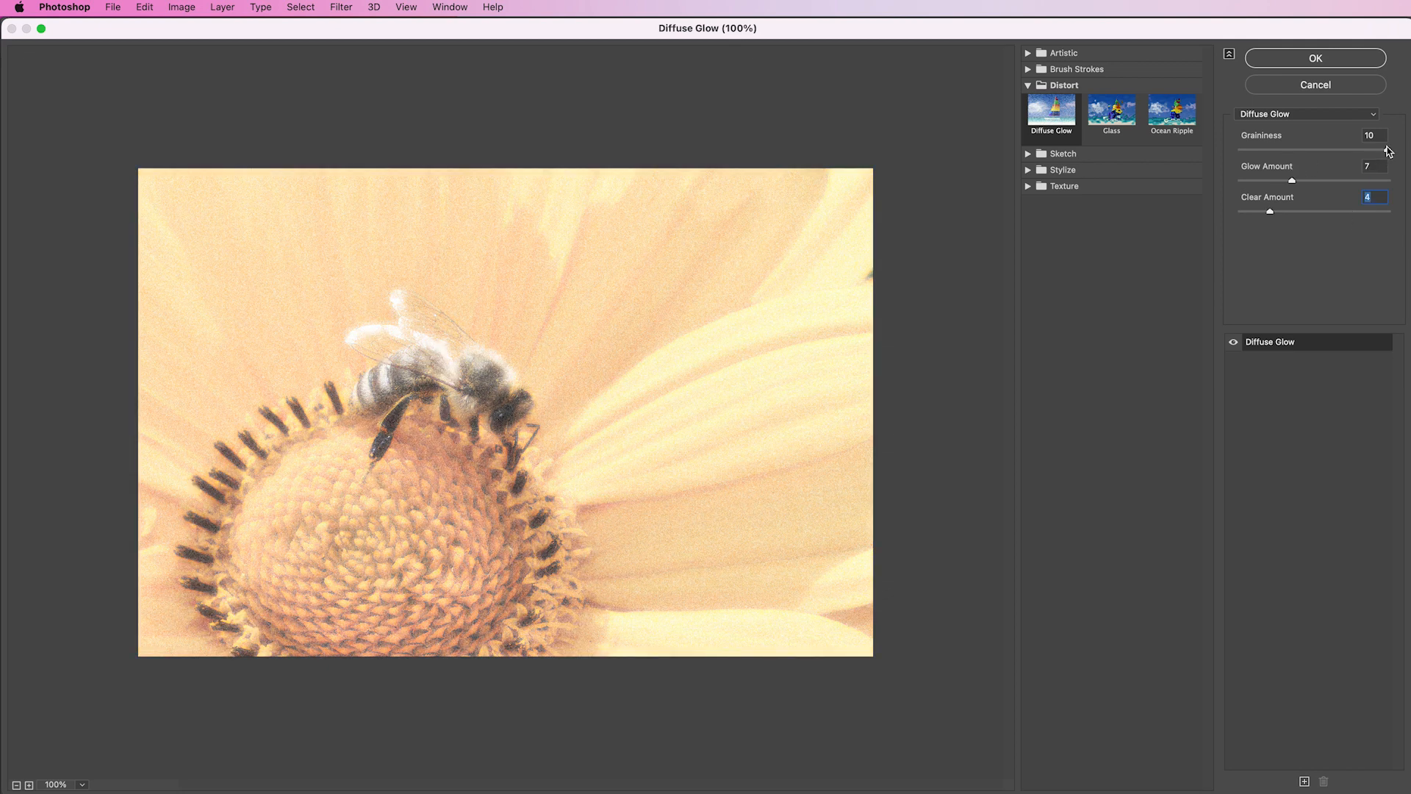
drag(1387, 151, 1327, 181)
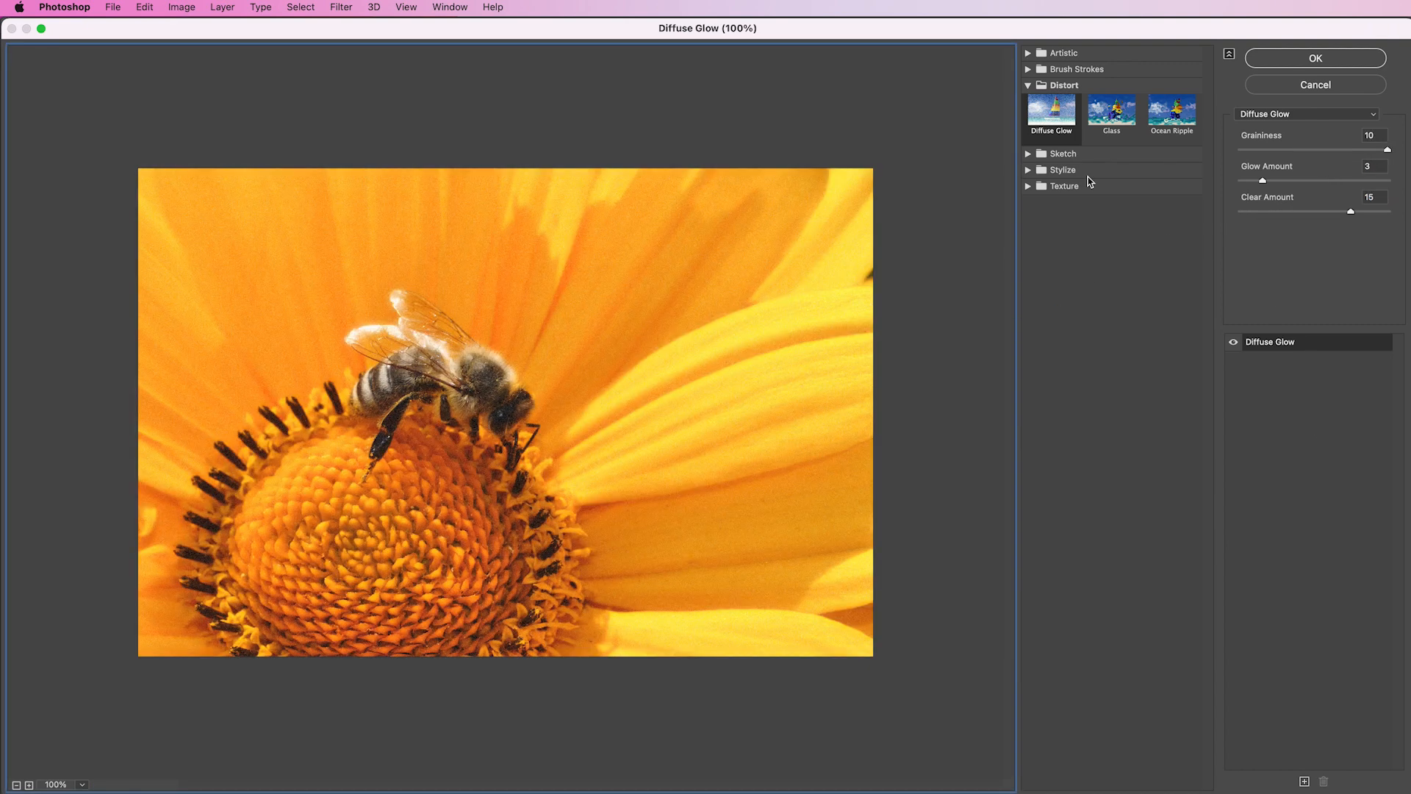
- Apply the artistic Cutout filter with Number of Levels 7, Edge Simplicity 2 and Edge Fidelity 2
click(1027, 54)
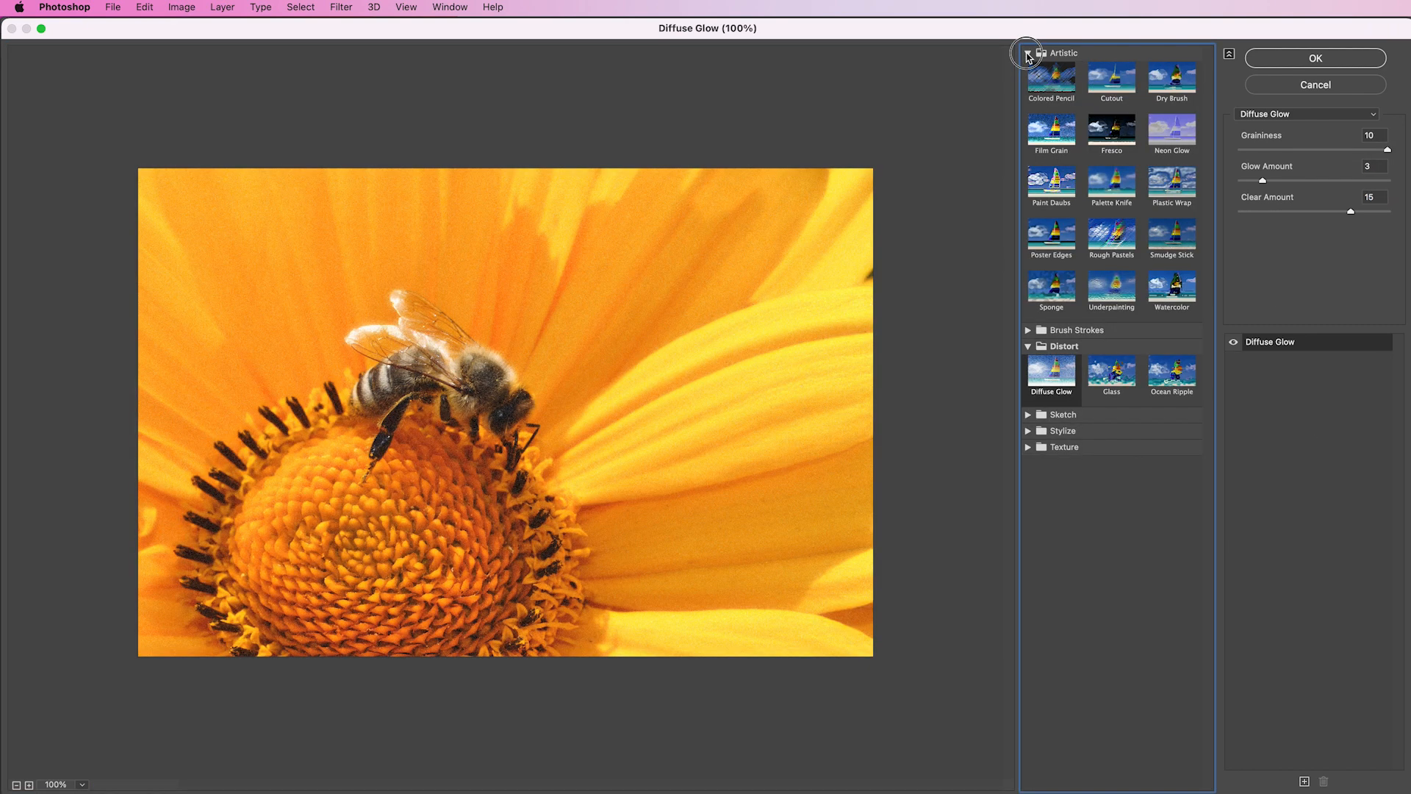
click(1119, 87)
drag(1364, 149, 1387, 149)
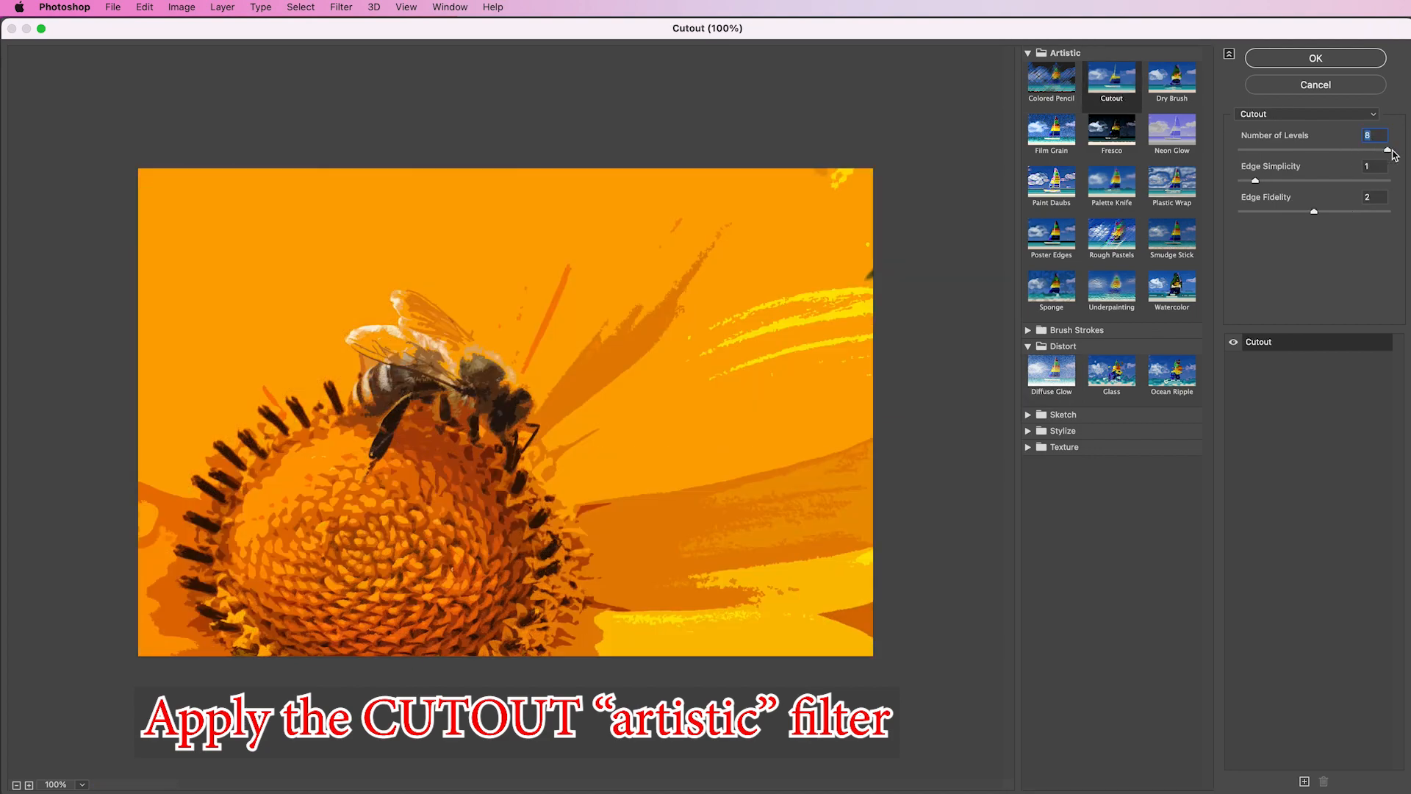
drag(1255, 180, 1187, 181)
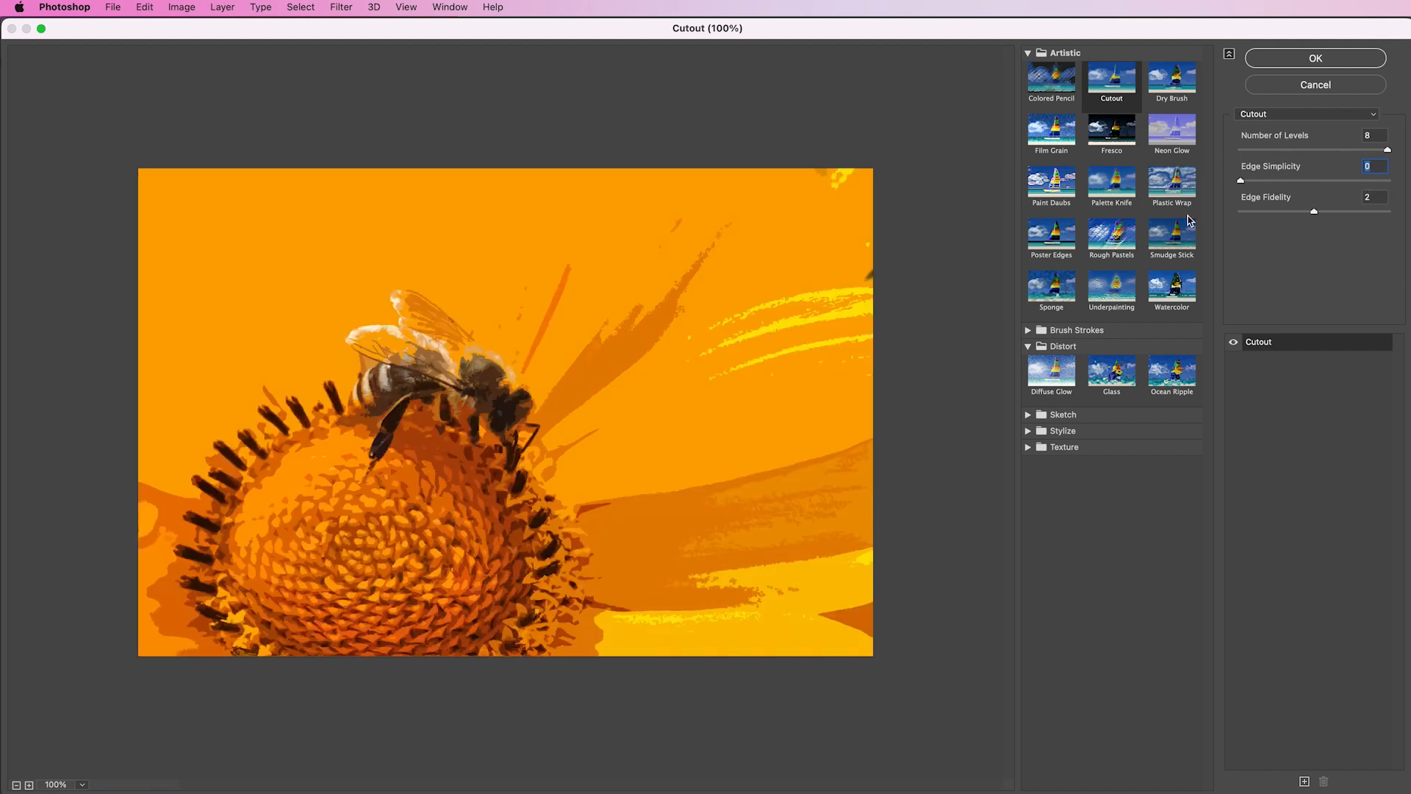
drag(1314, 212, 1345, 211)
click(1293, 180)
drag(1295, 185, 1280, 185)
drag(1323, 150, 1357, 153)
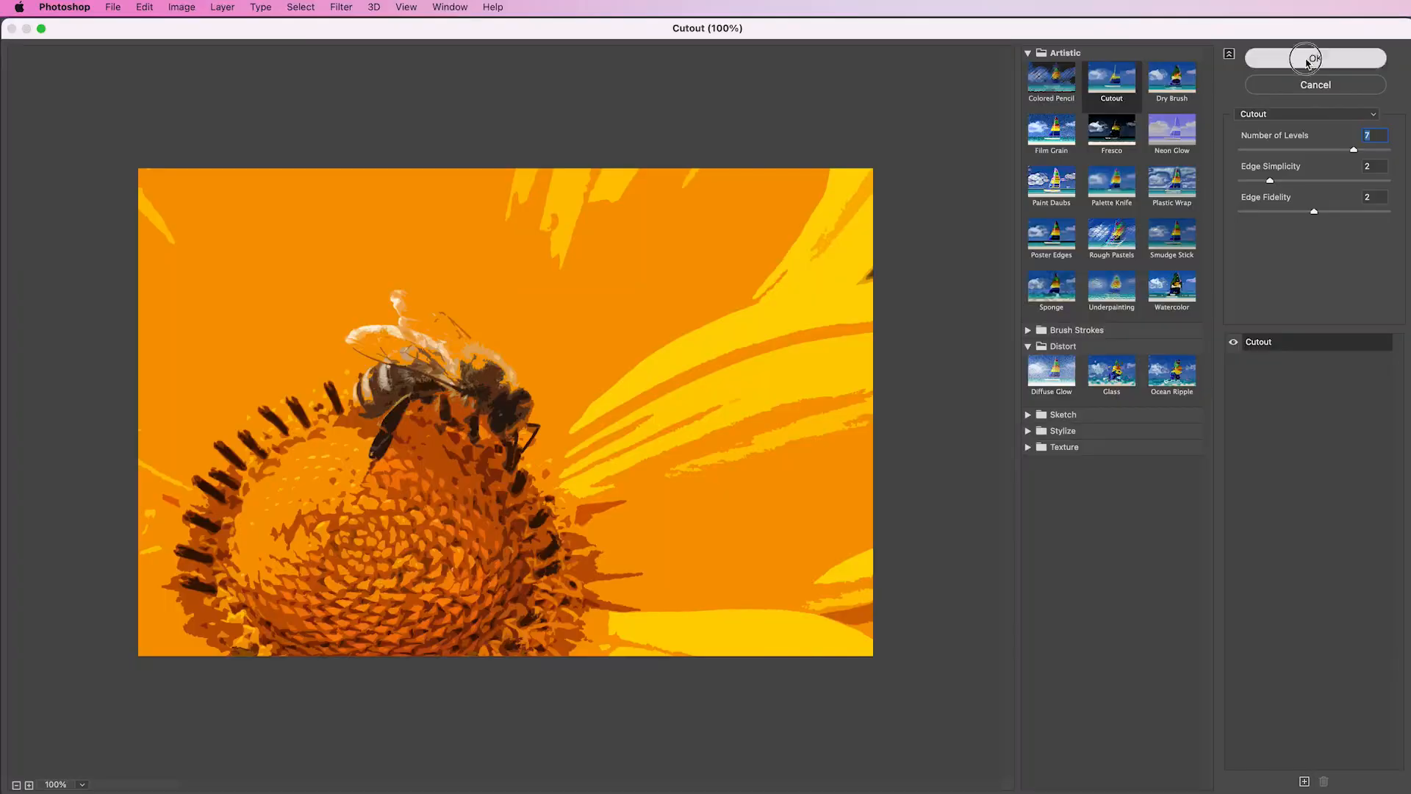
click(1308, 53)
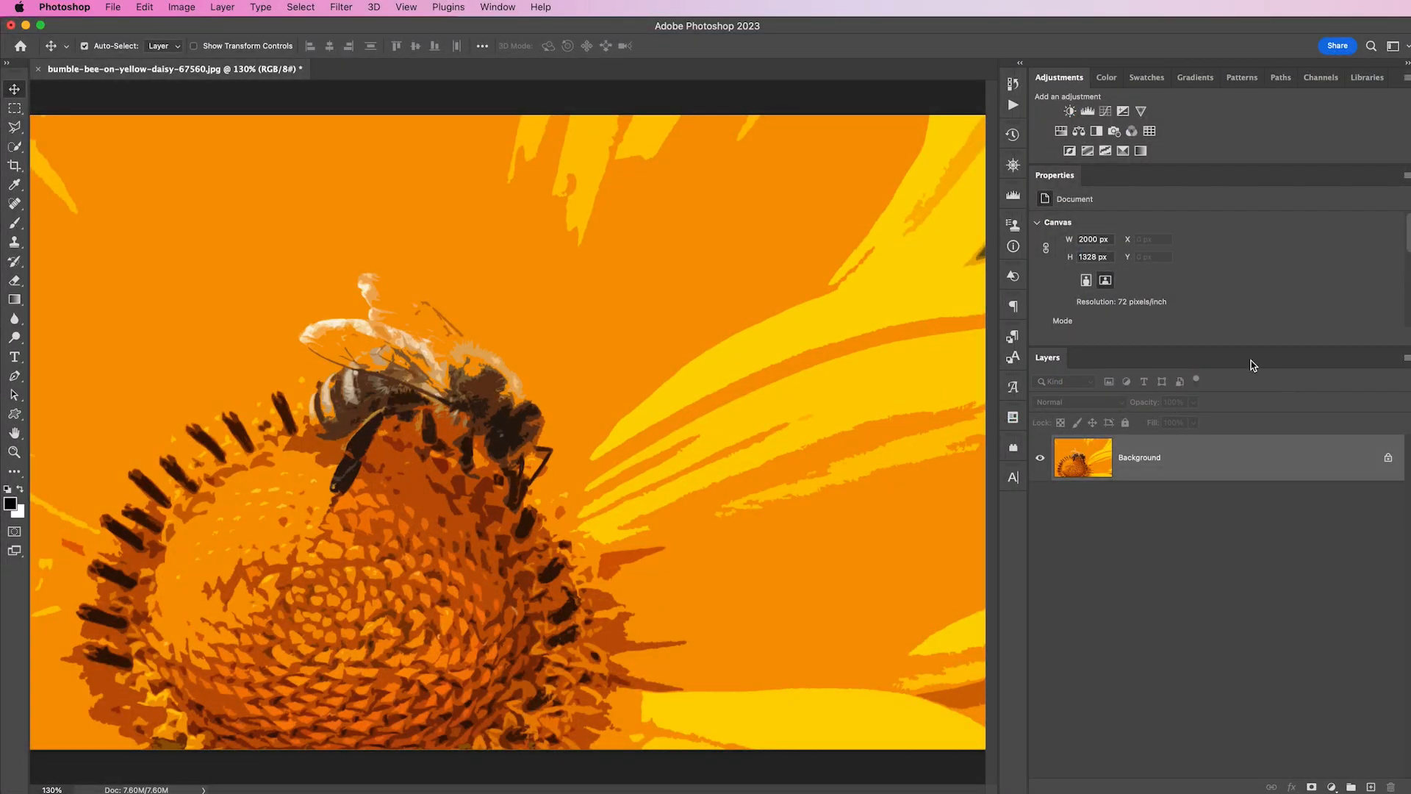
- Save the image as the JPEG abumble-bee-on-yellow-daisy-67560 with the sRGB profile embedded, at Maximum quality 12
key(shift+super+s)
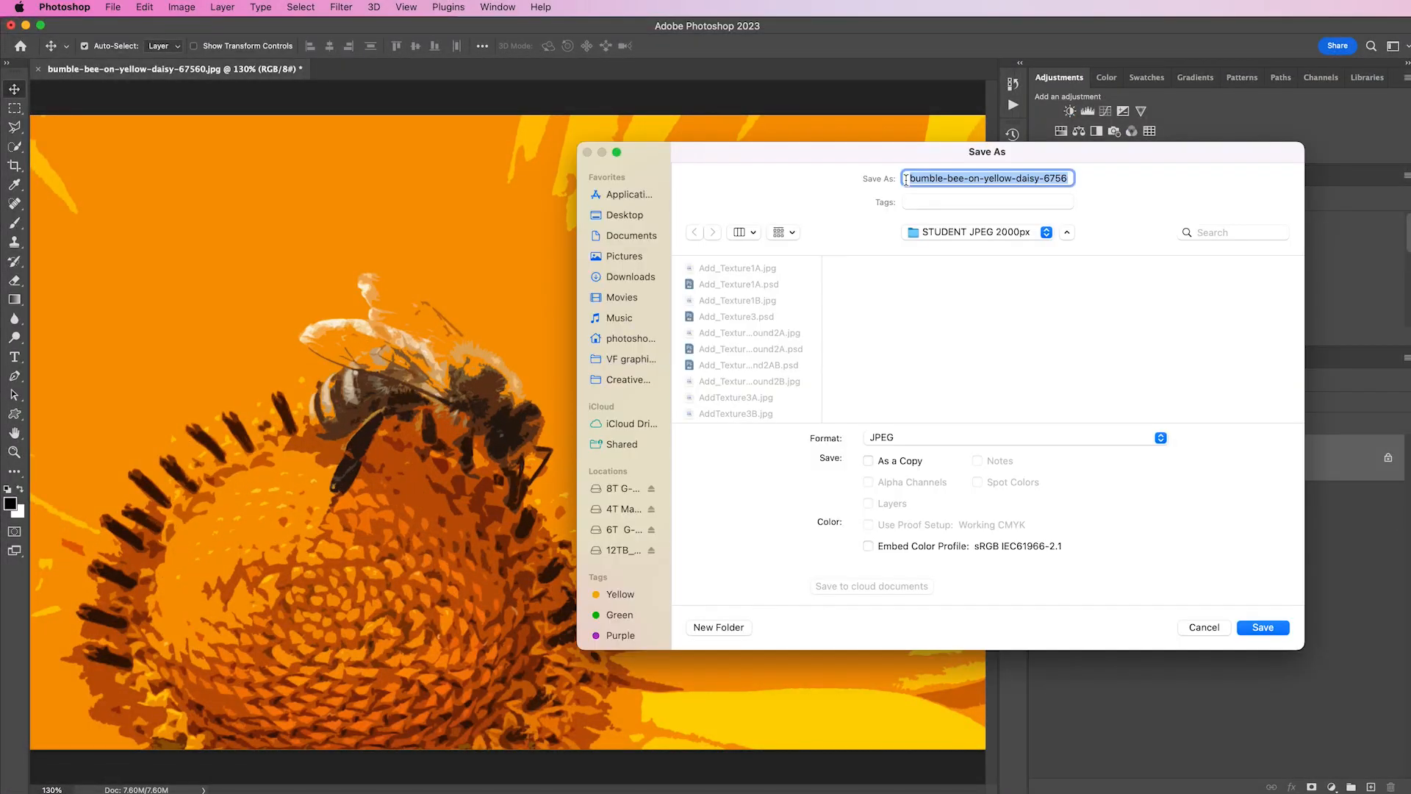
click(911, 178)
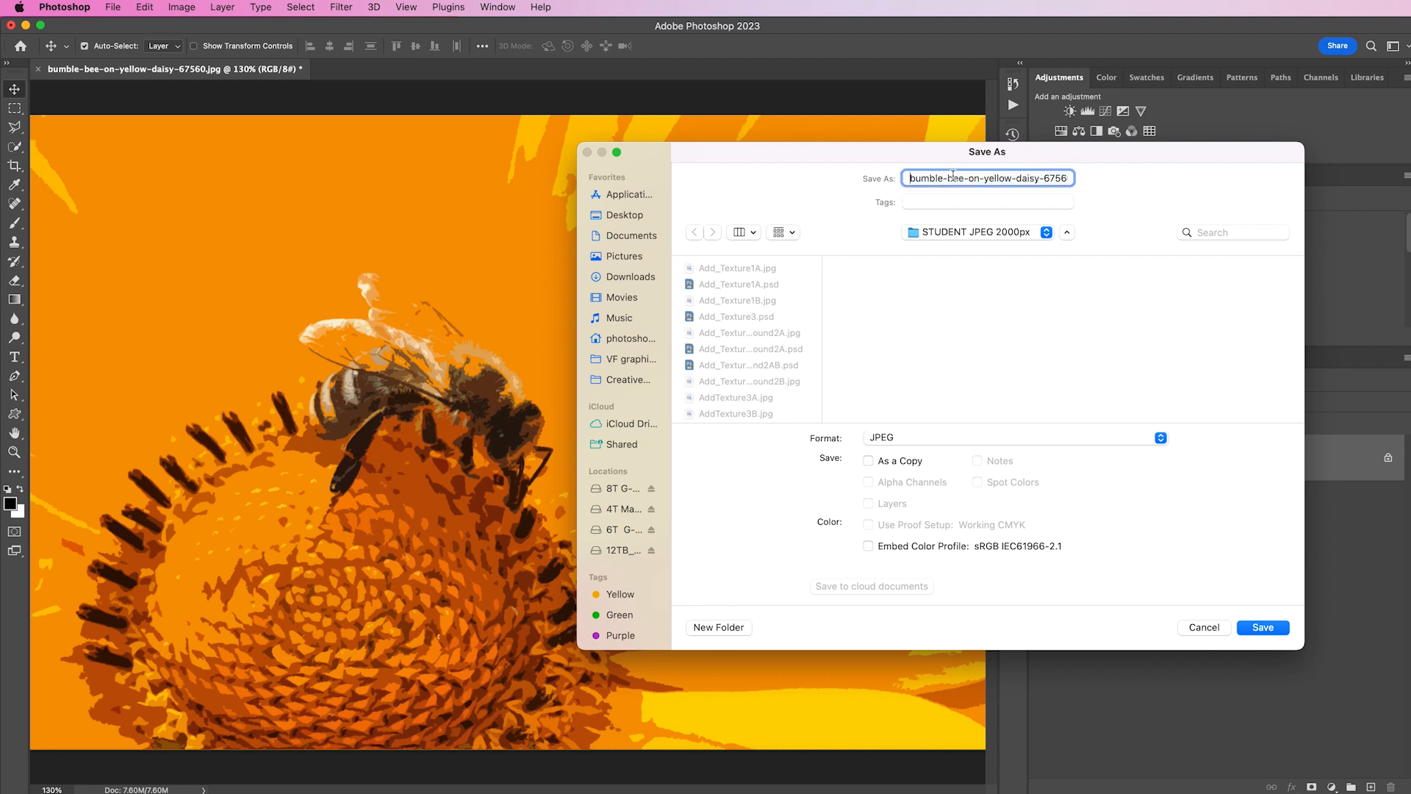
text(a)
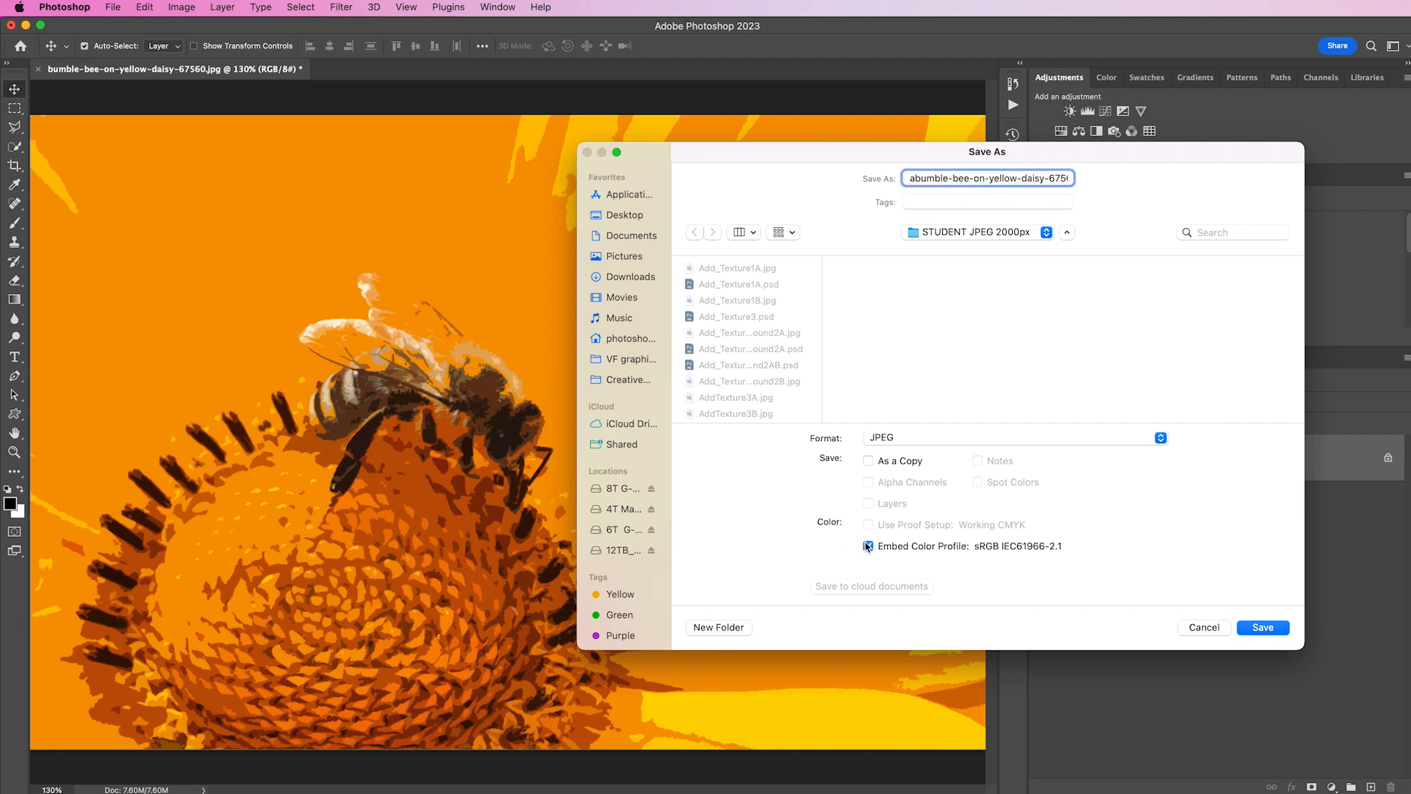
click(868, 546)
click(1269, 632)
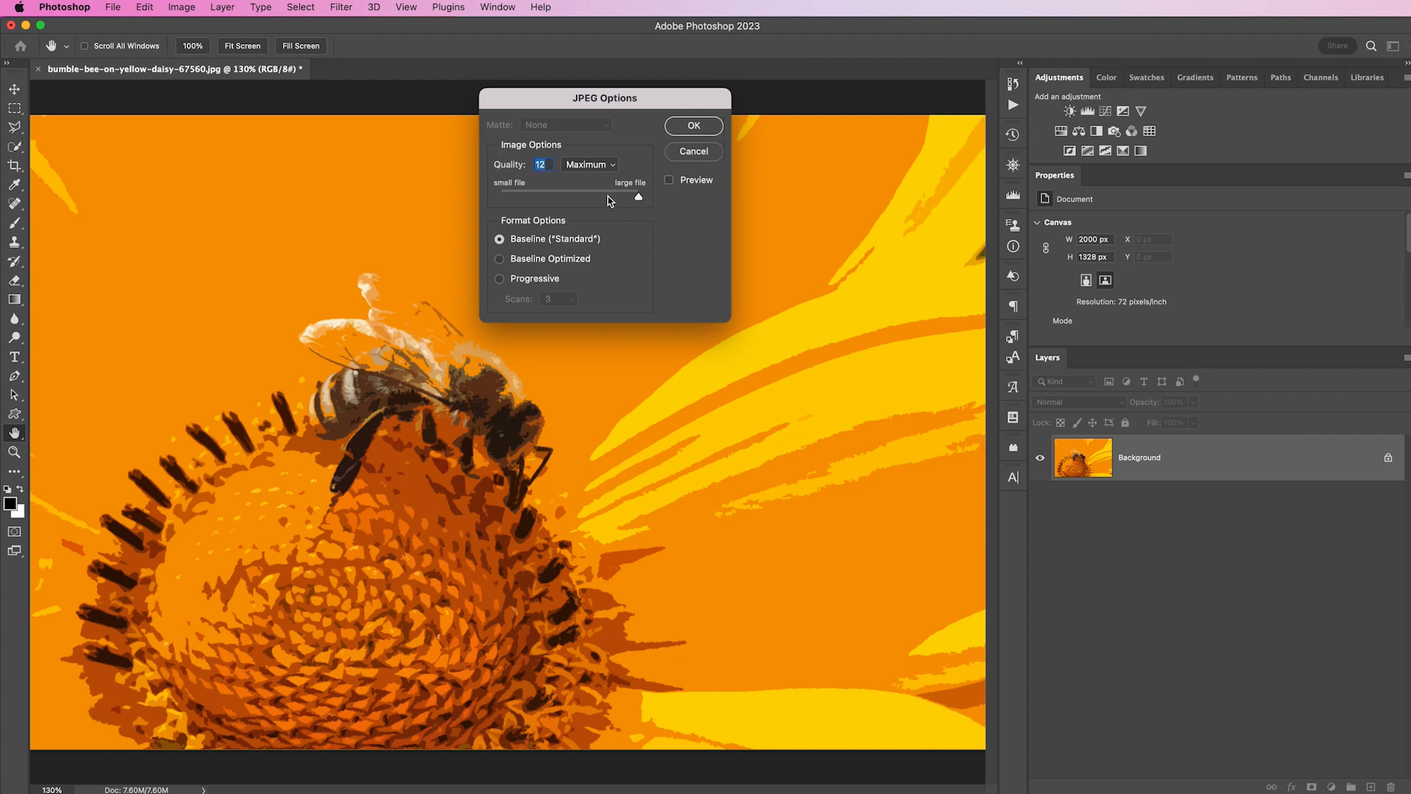
click(701, 128)
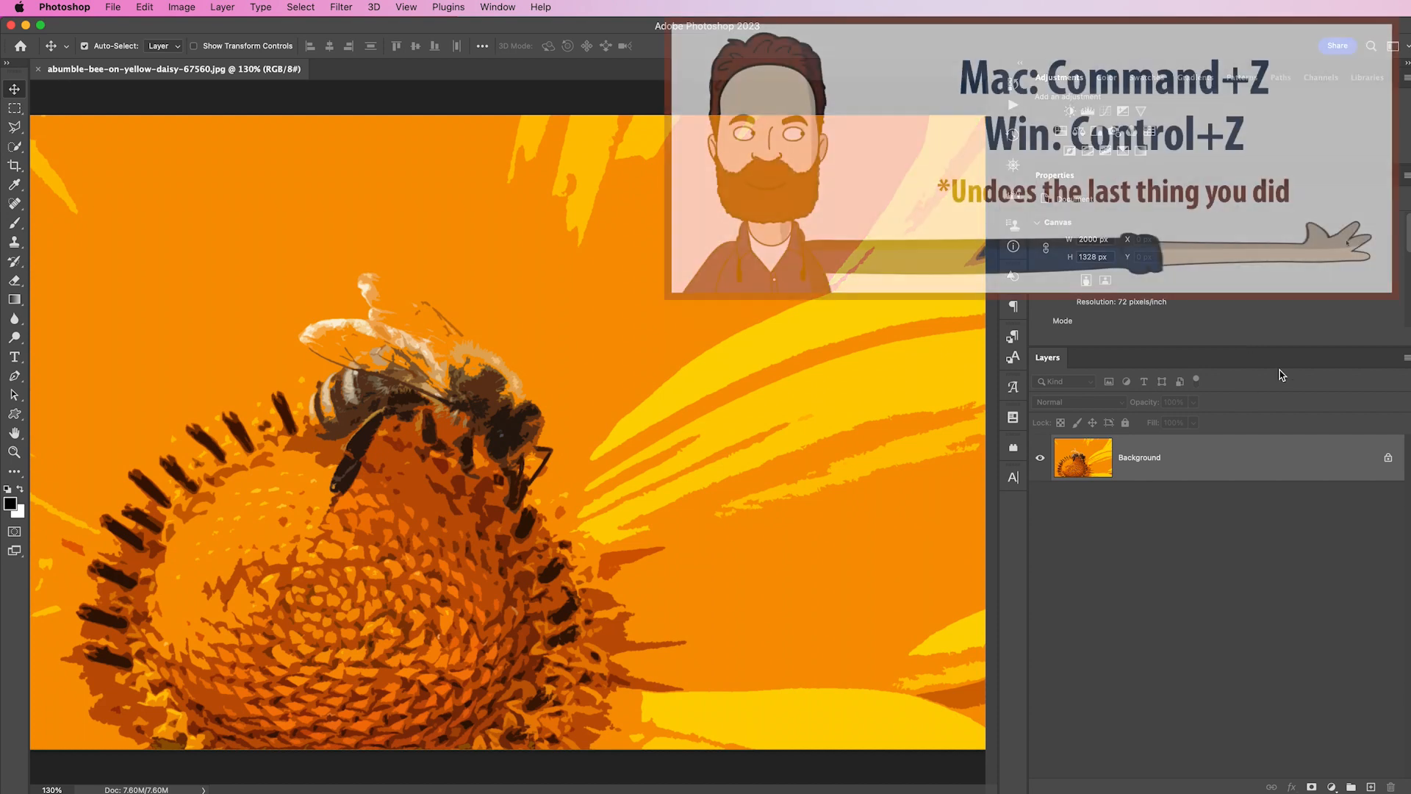
- Undo the Cutout filter and choose the Glowing Edges stylize filter in the Filter Gallery
key(super+z)
key(super+z)
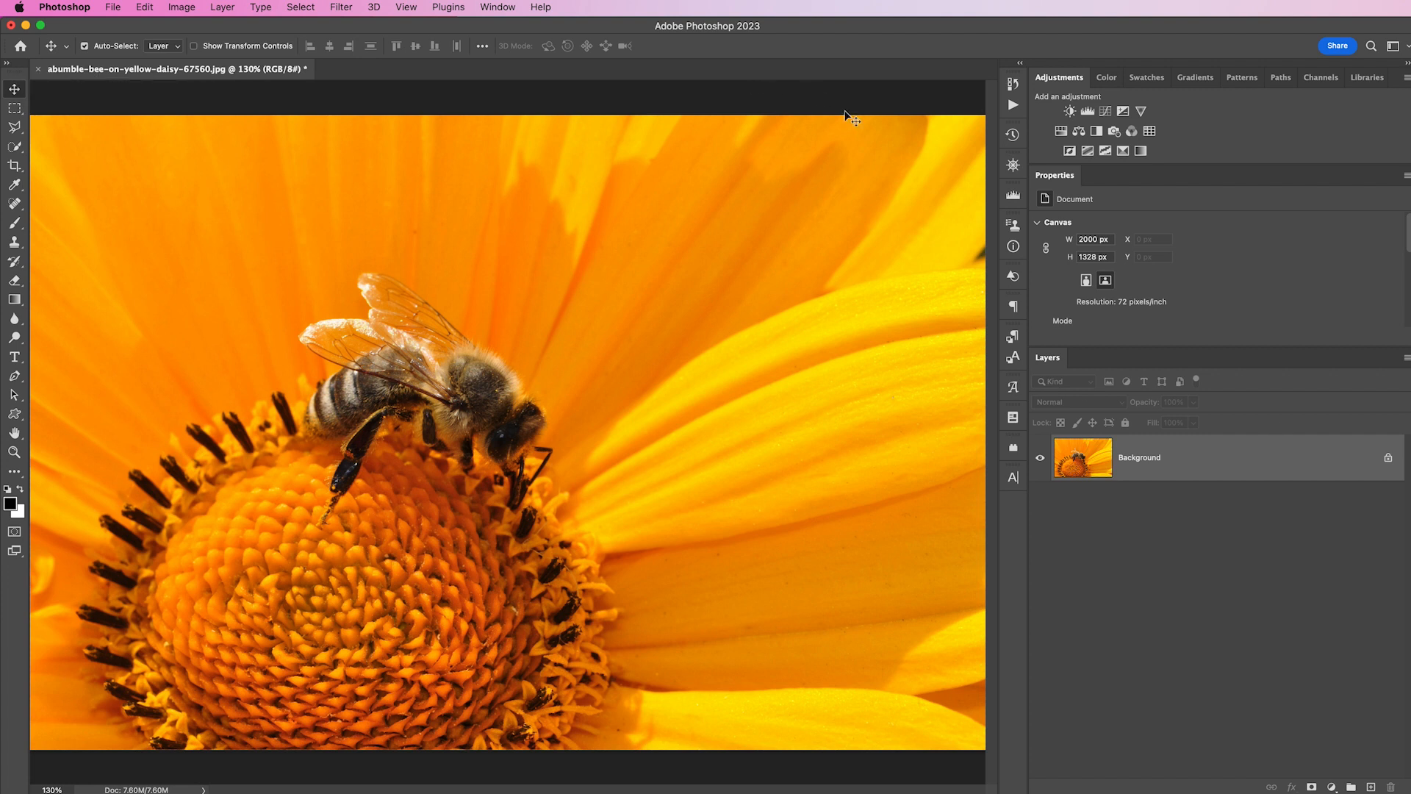
click(342, 7)
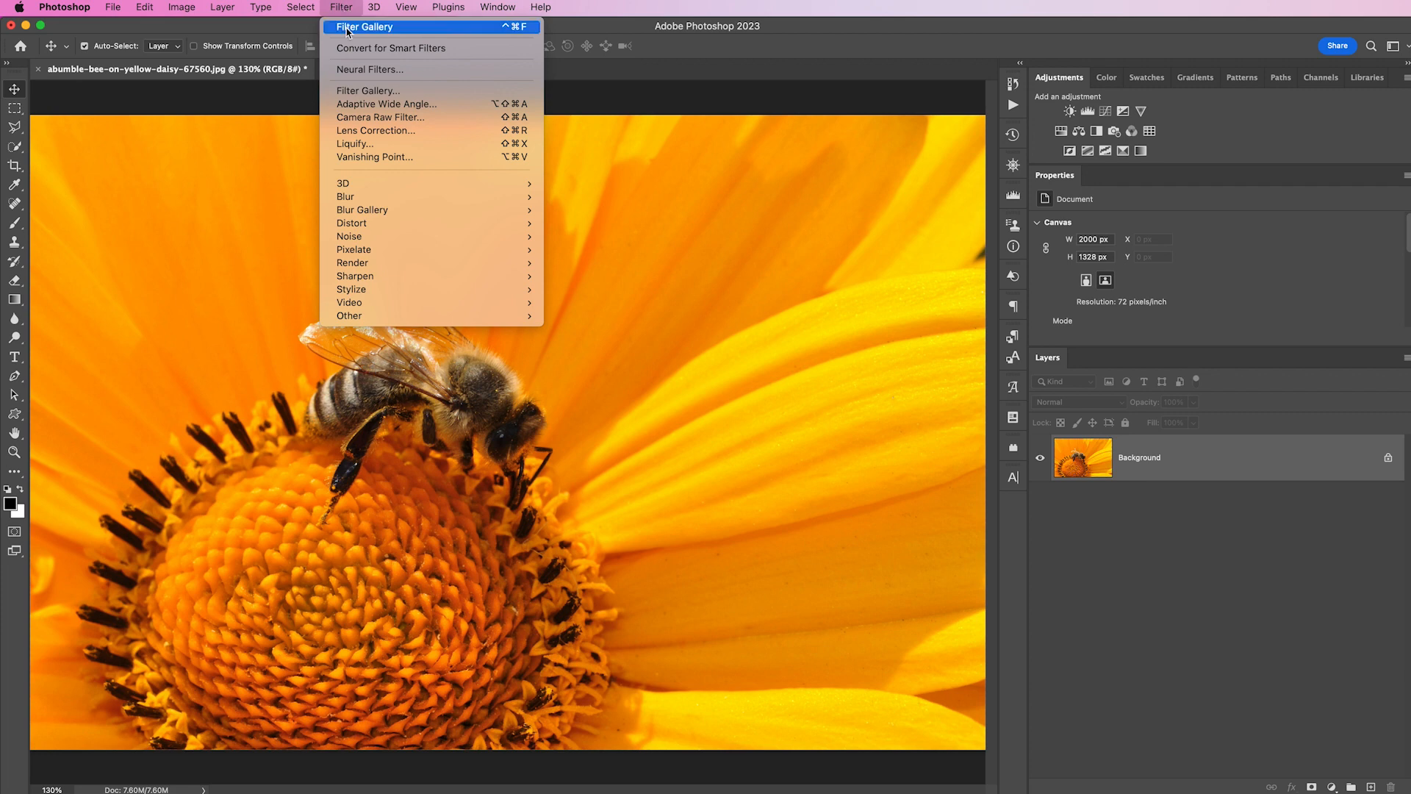
click(412, 91)
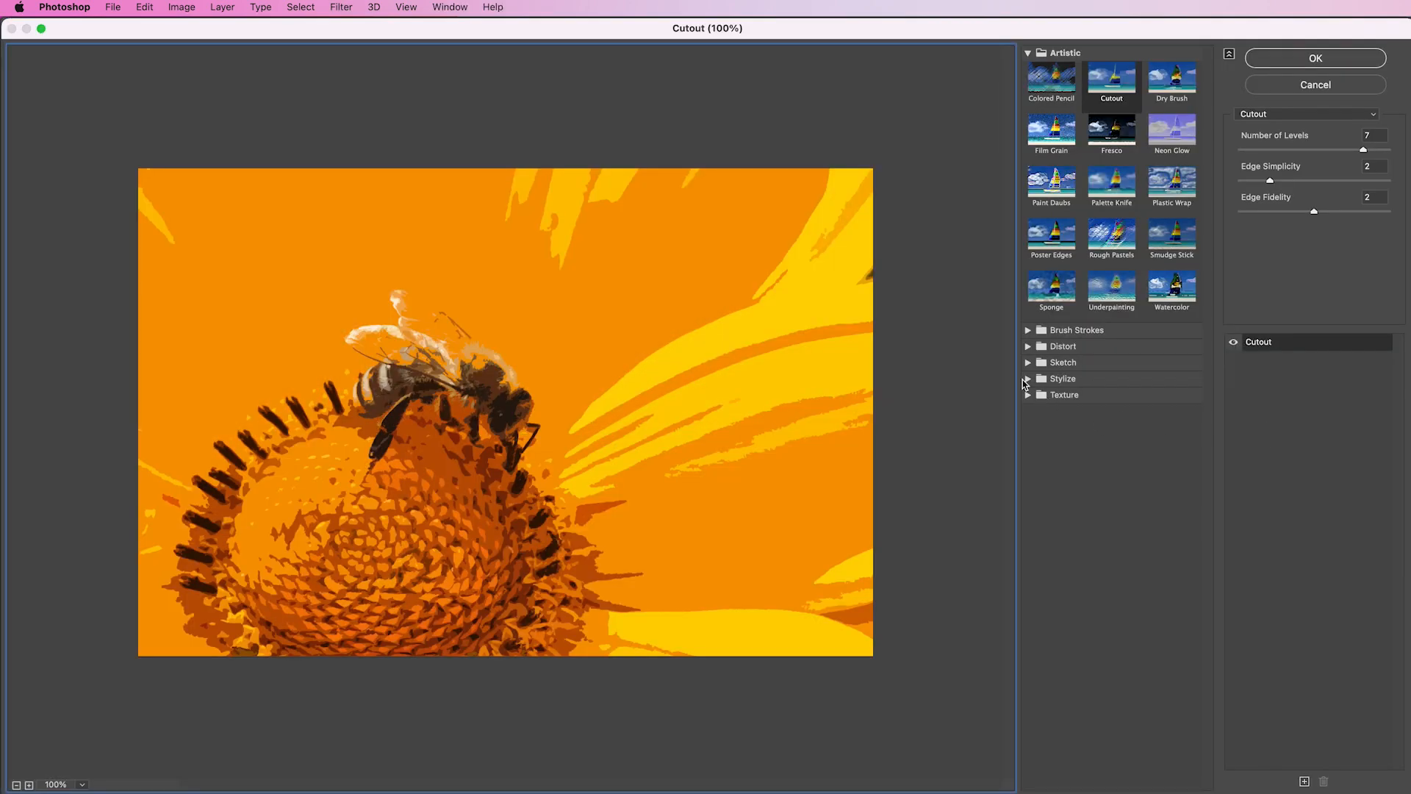
click(1027, 380)
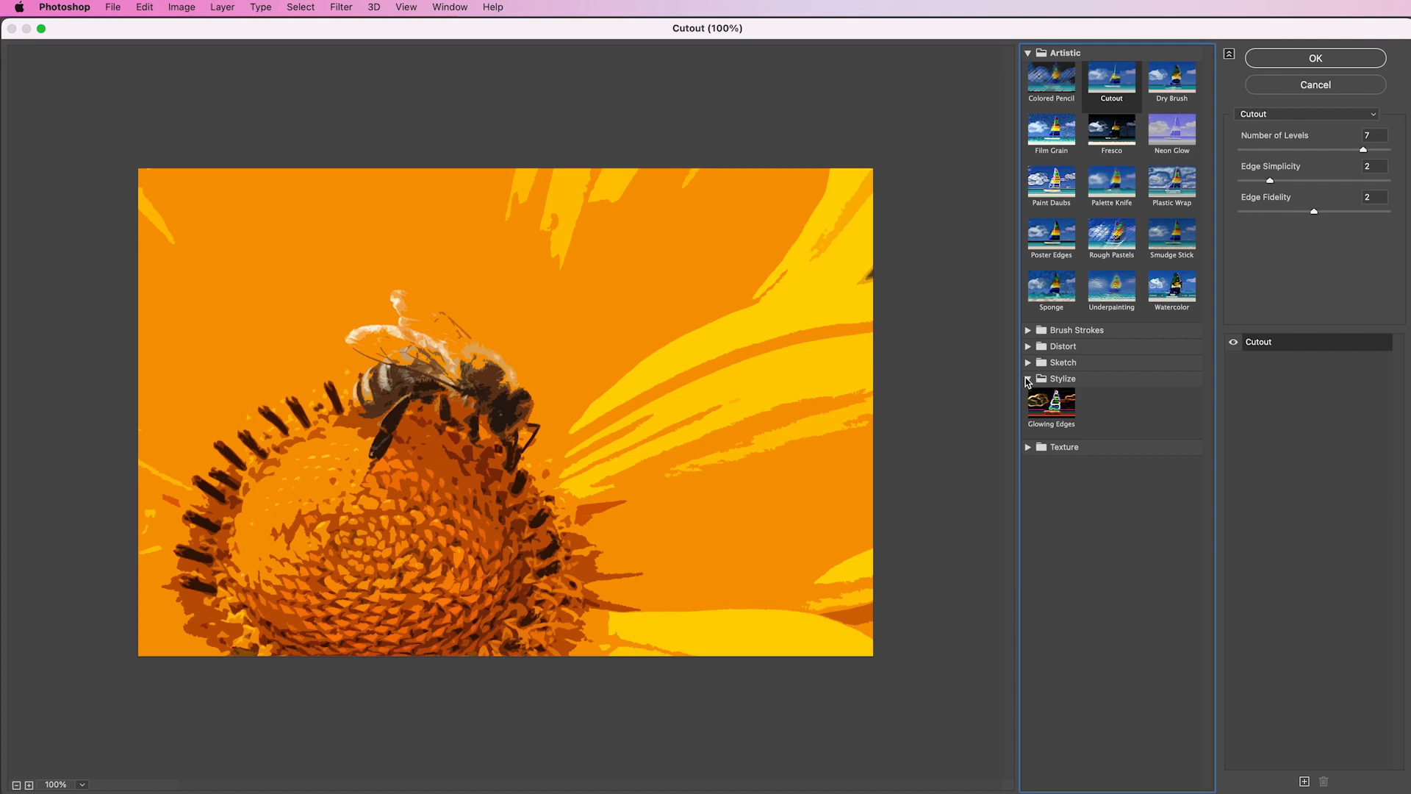
click(1065, 415)
- Apply Glowing Edges with Edge Width 2, Edge Brightness 6 and Smoothness 3
drag(1251, 149, 1388, 214)
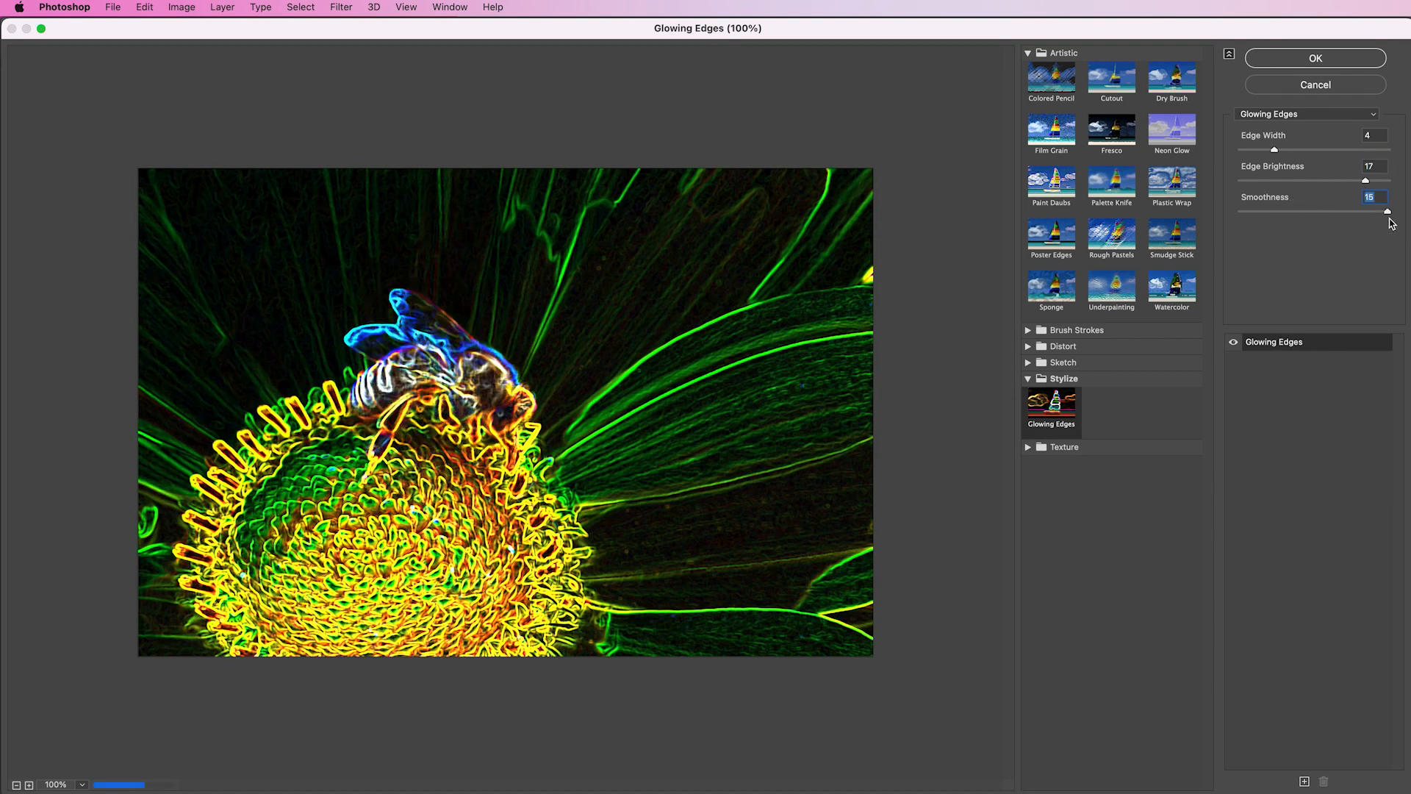
click(1264, 213)
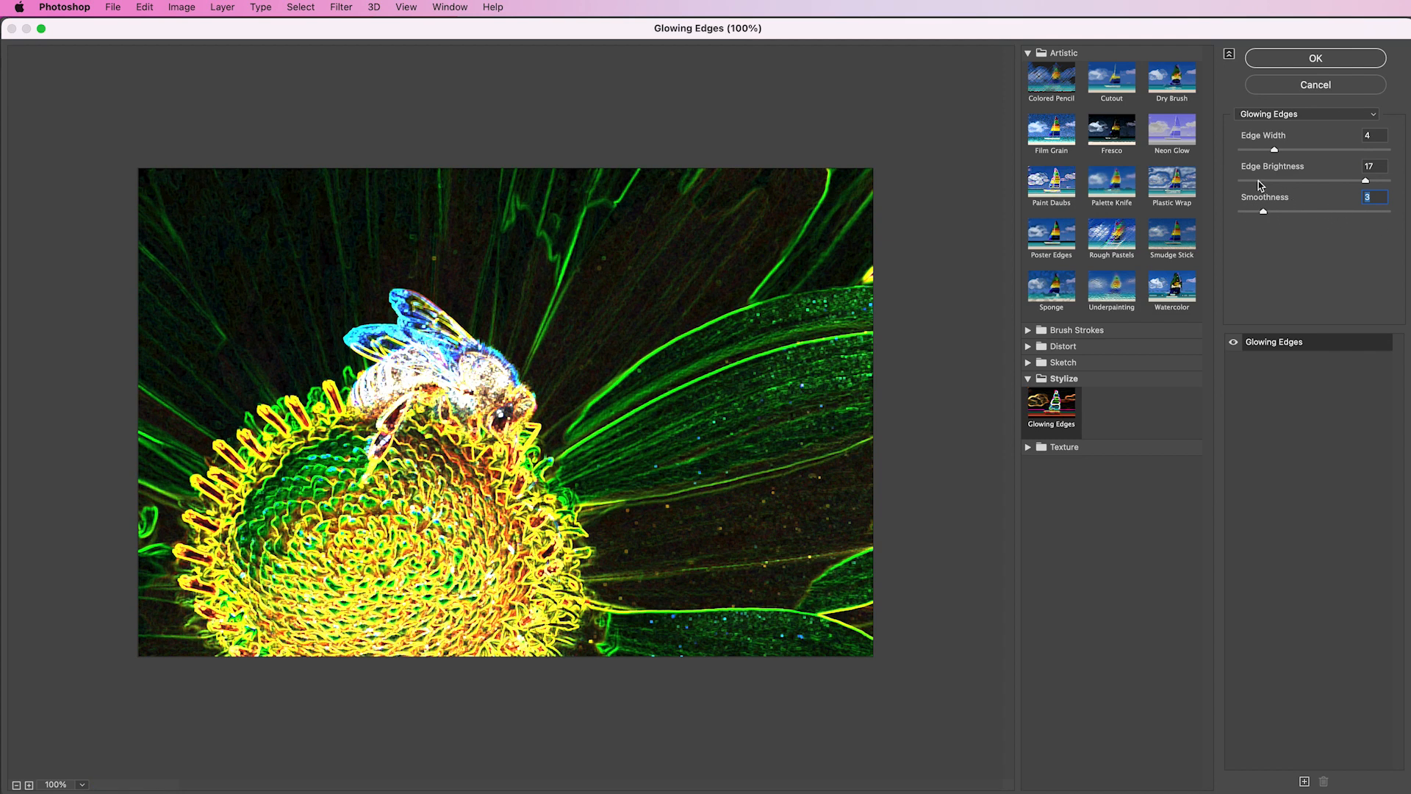
click(1259, 181)
click(1255, 181)
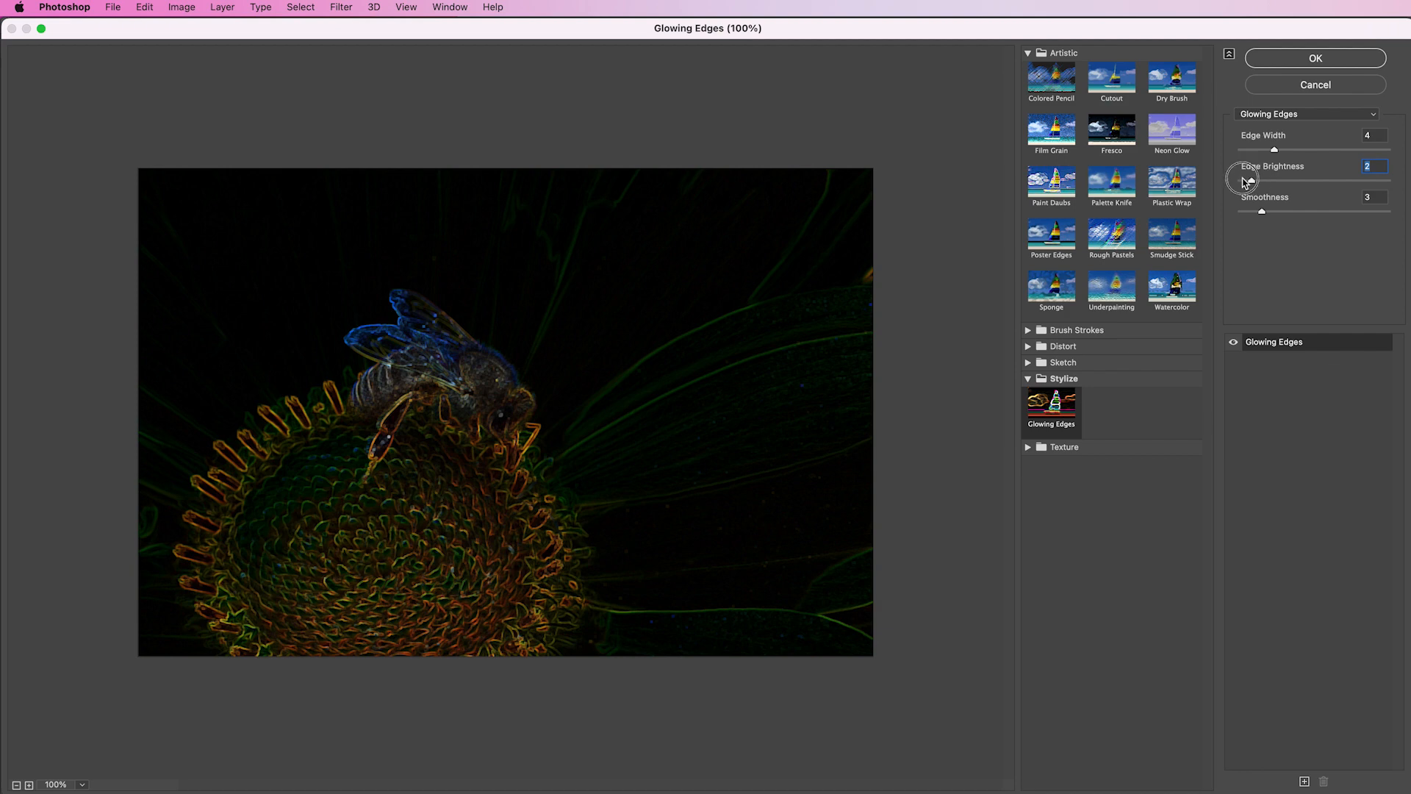
click(1269, 180)
drag(1271, 184, 1283, 182)
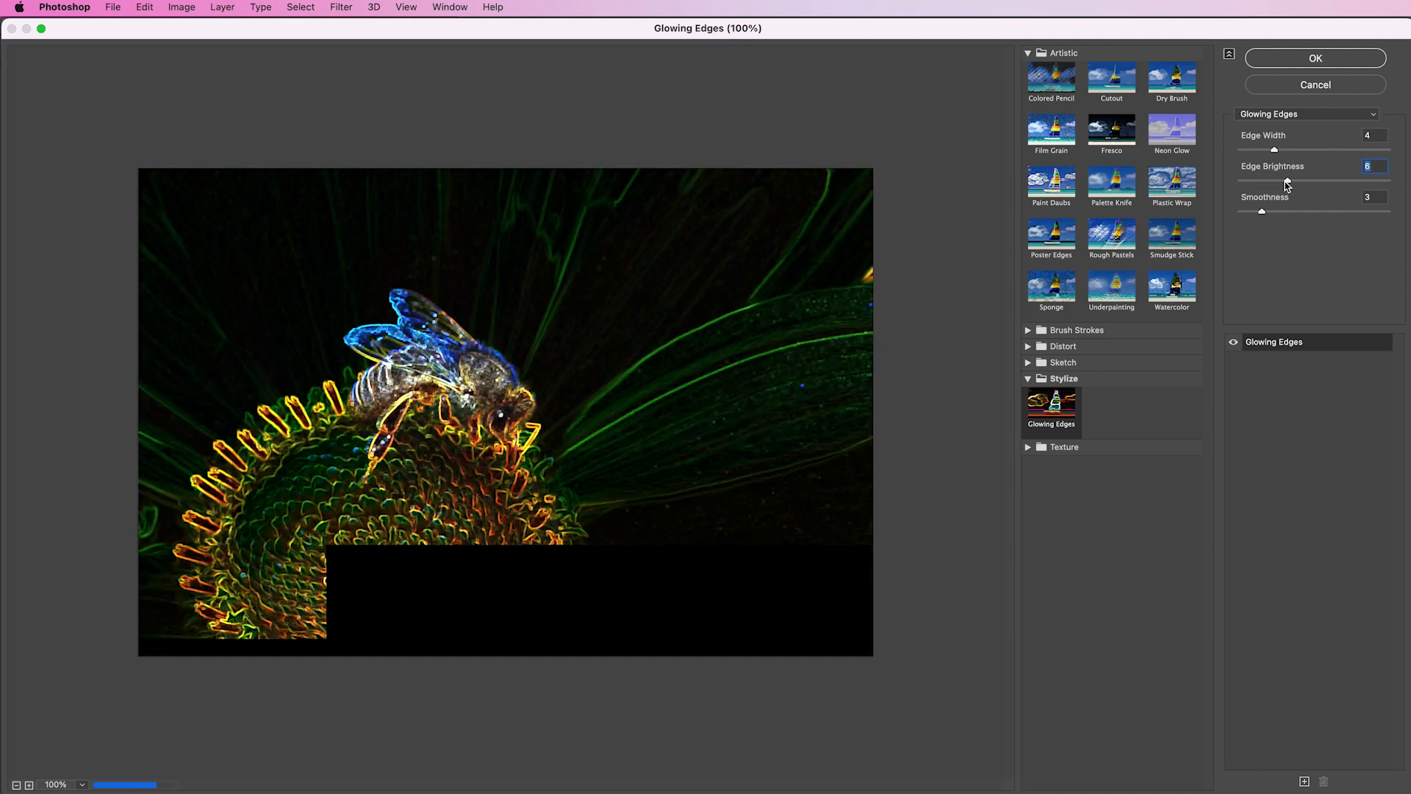
click(1284, 151)
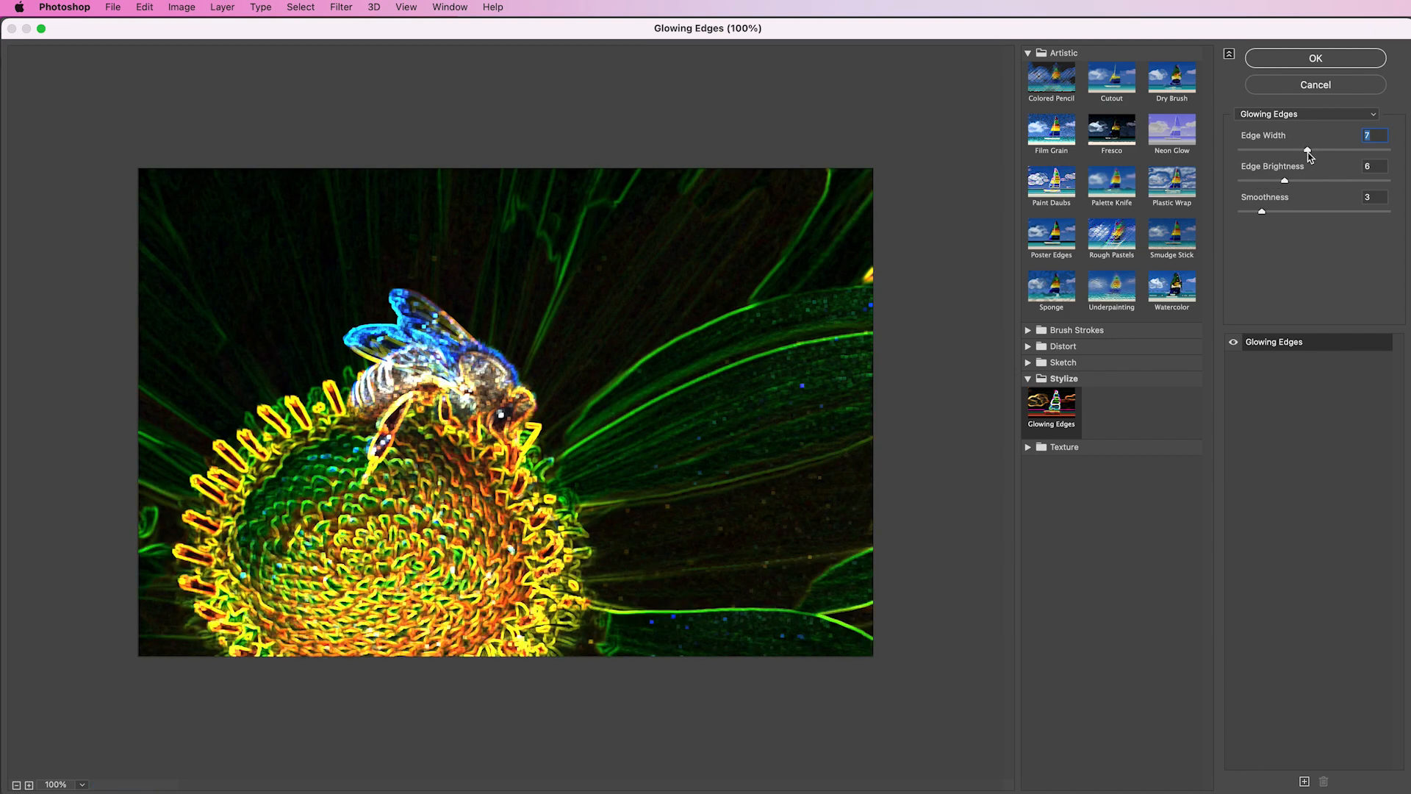
drag(1302, 152, 1258, 155)
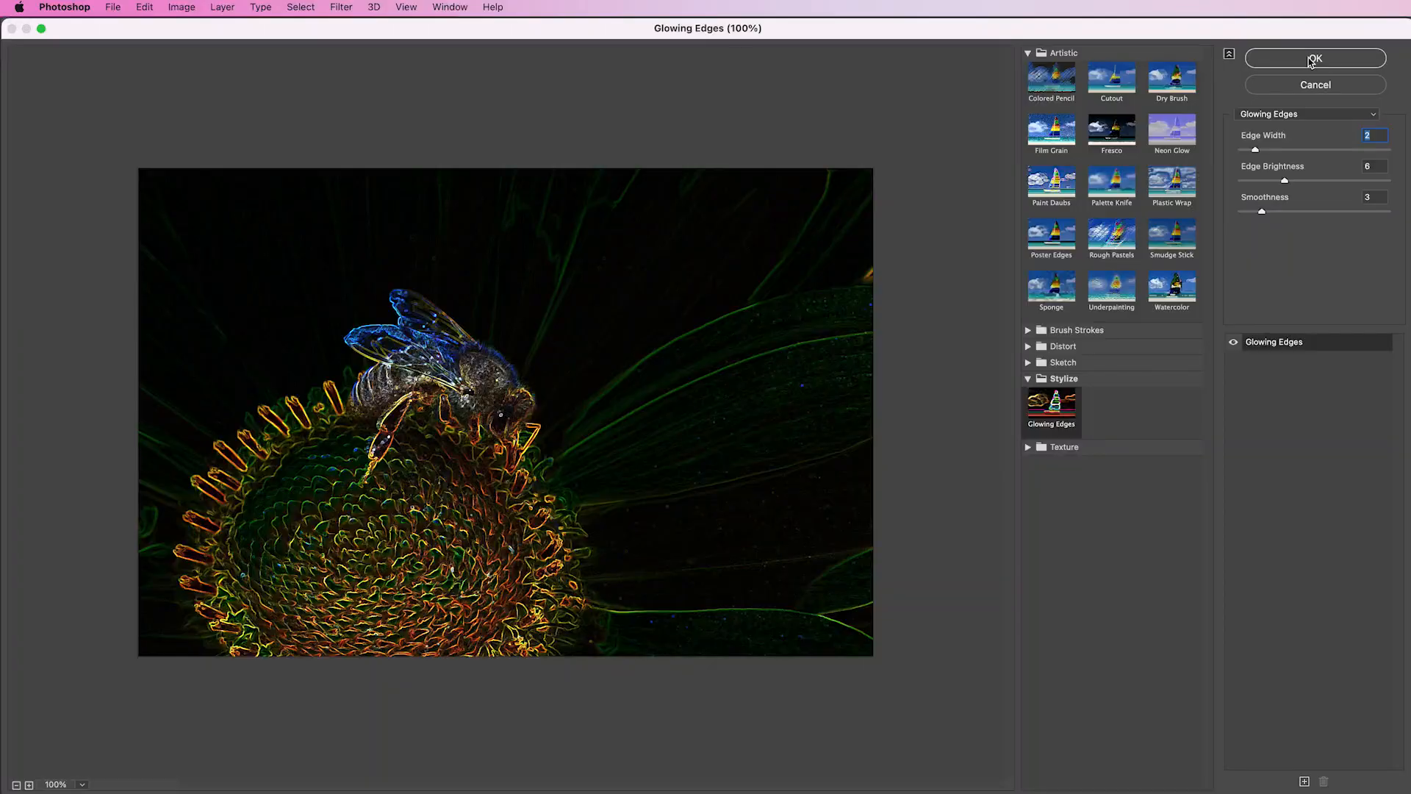
click(1311, 58)
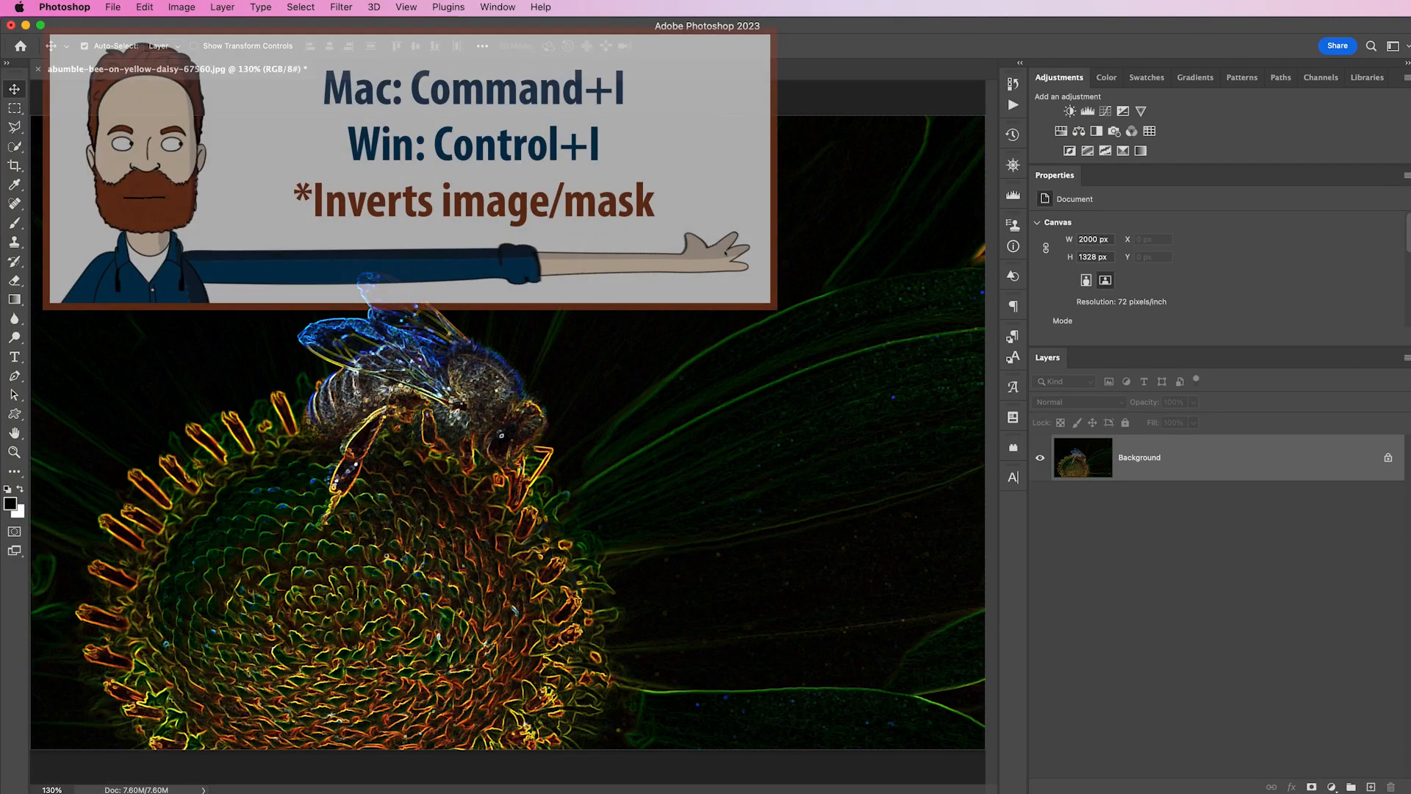
- Invert the image's colors, and invert them back
key(super+i)
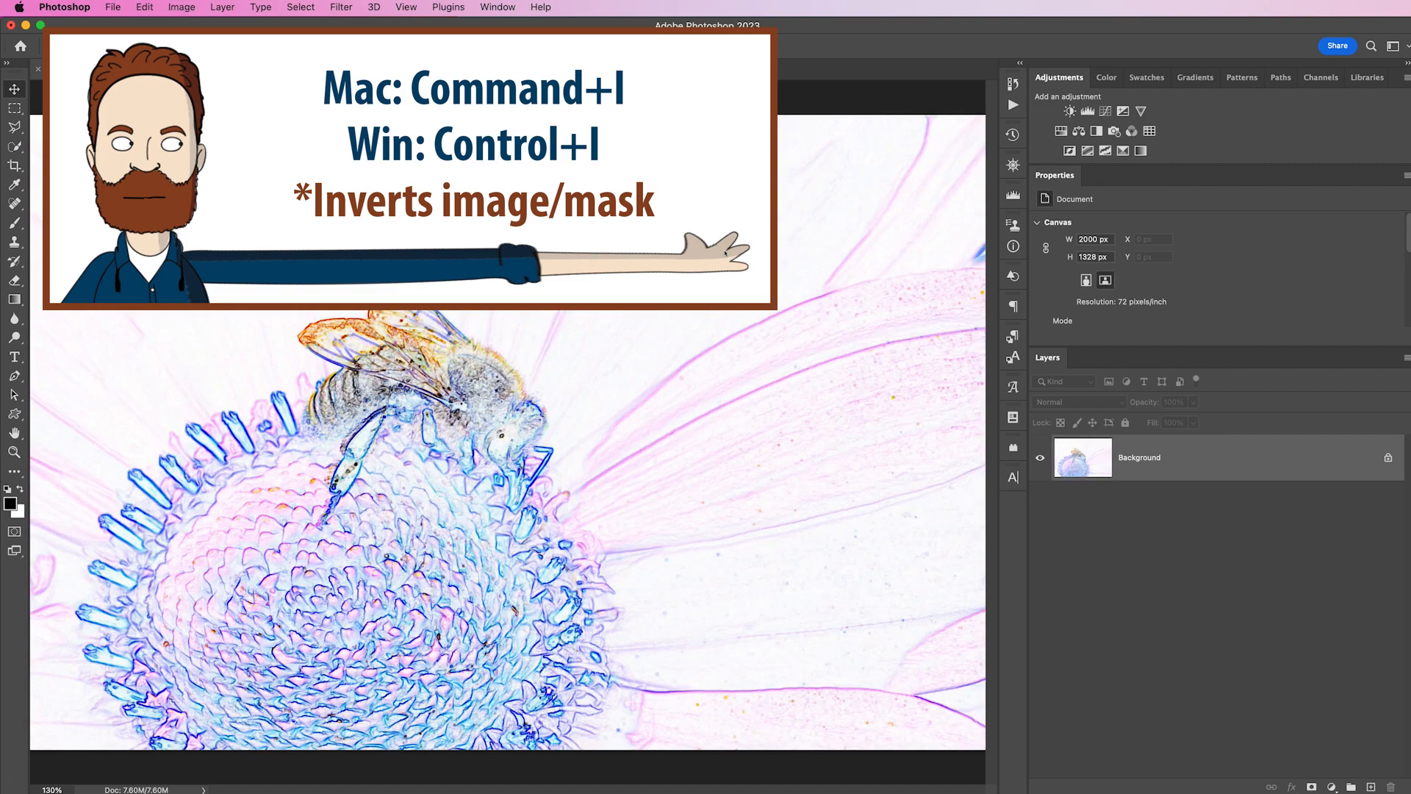
key(super+i)
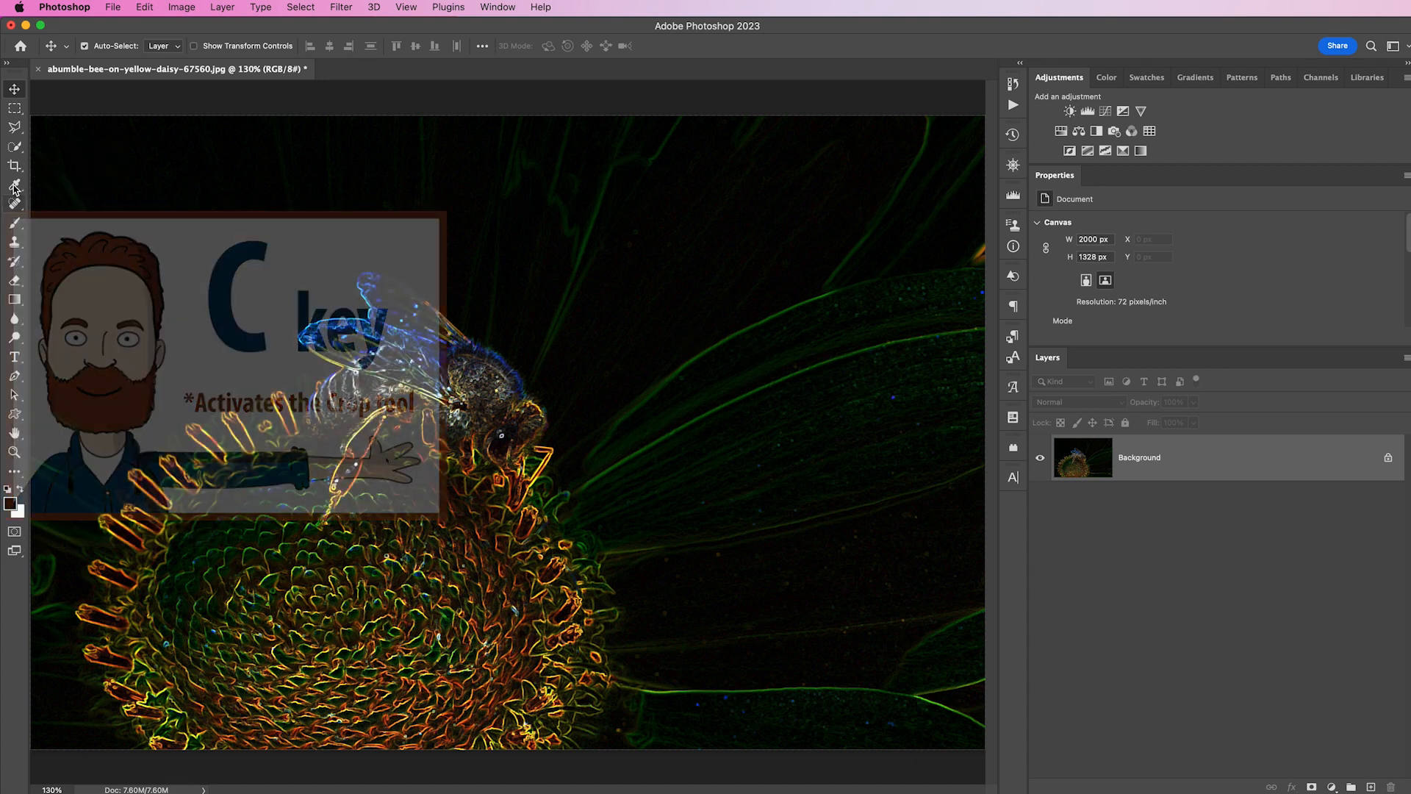
- Crop the image tighter around the bee, to about 1737 × 1141 px
key(c)
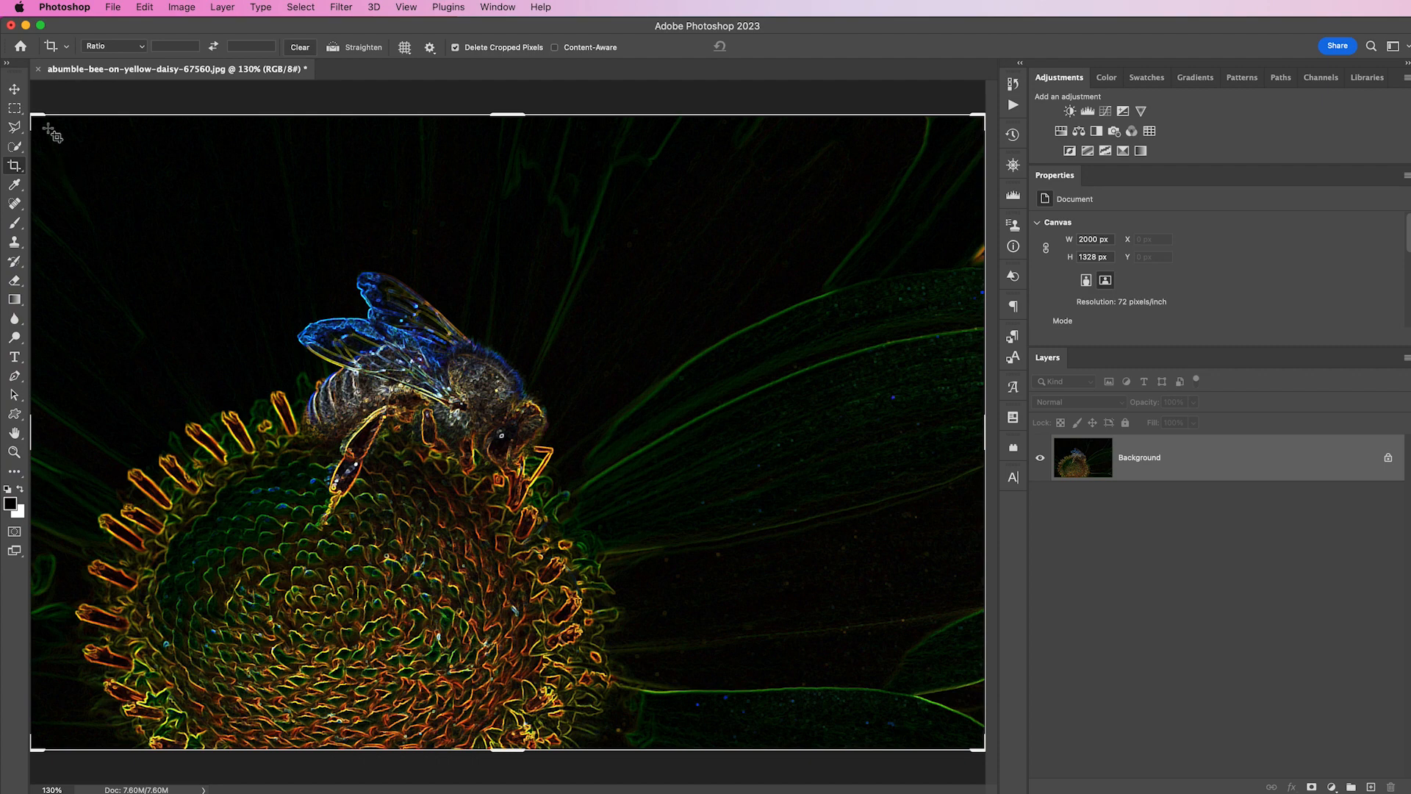
drag(33, 116, 99, 163)
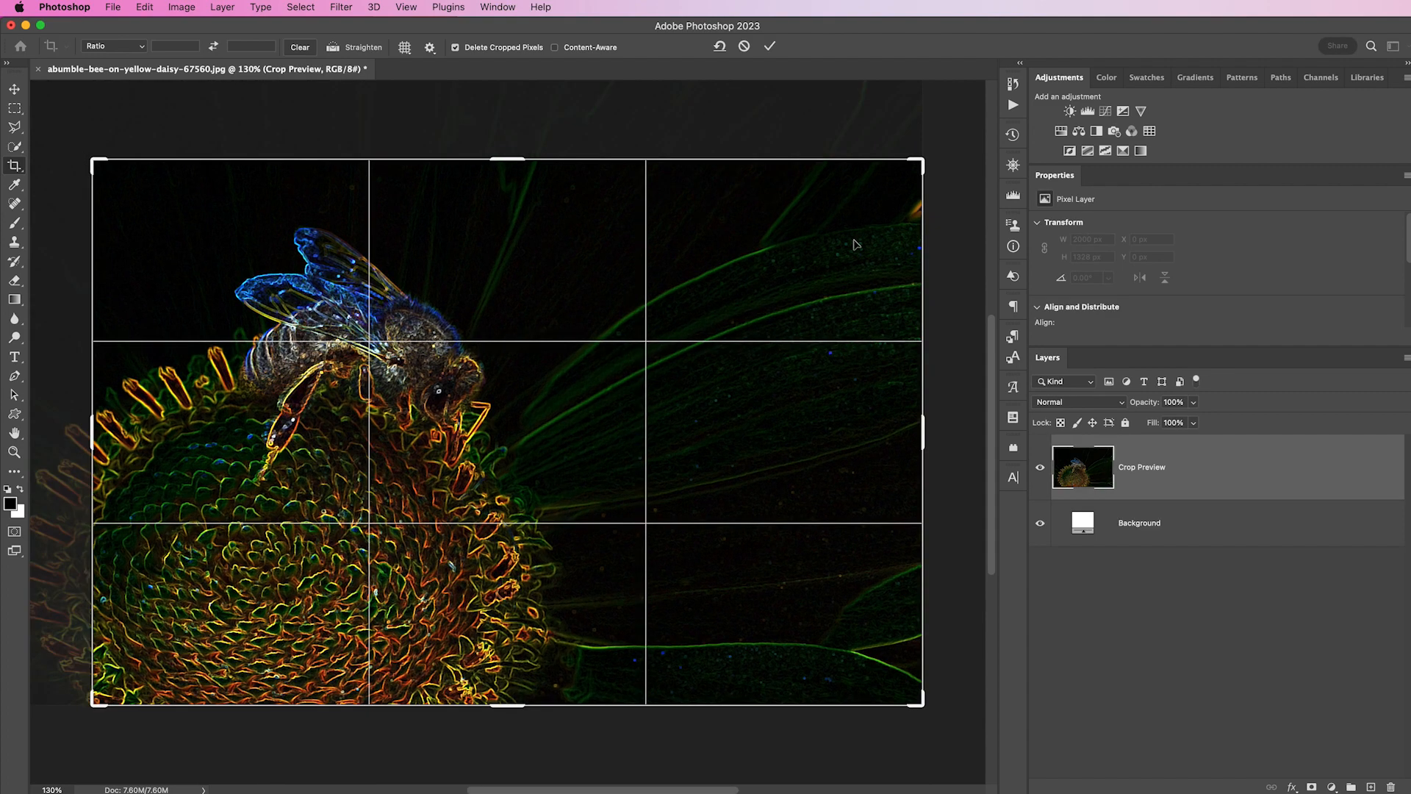
drag(434, 402, 393, 474)
drag(464, 660, 507, 588)
key(Return)
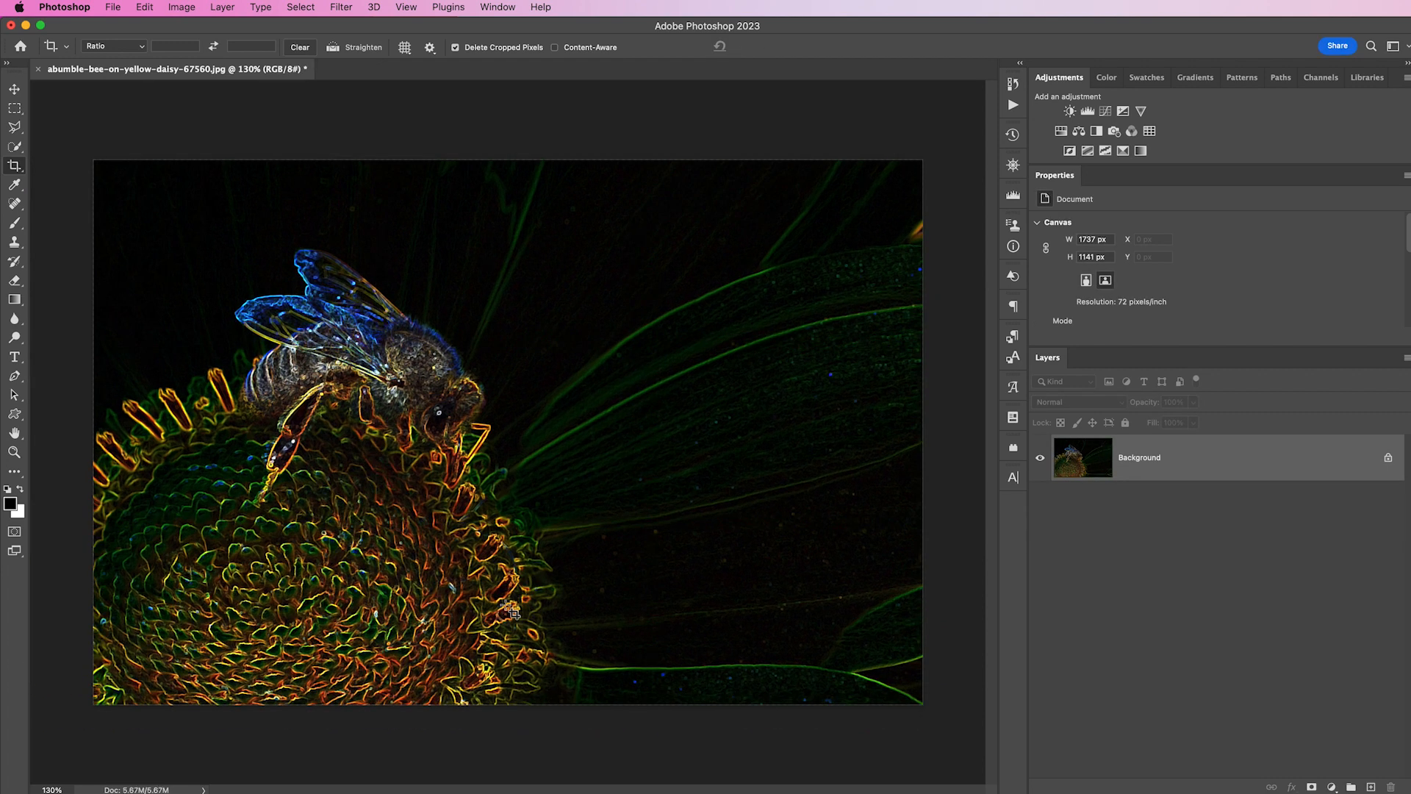
- Save the cropped image as a JPEG named bbumble-bee-on-yellow-daisy-67560 at quality 12 with its sRGB color profile embedded
key(super+shift+s)
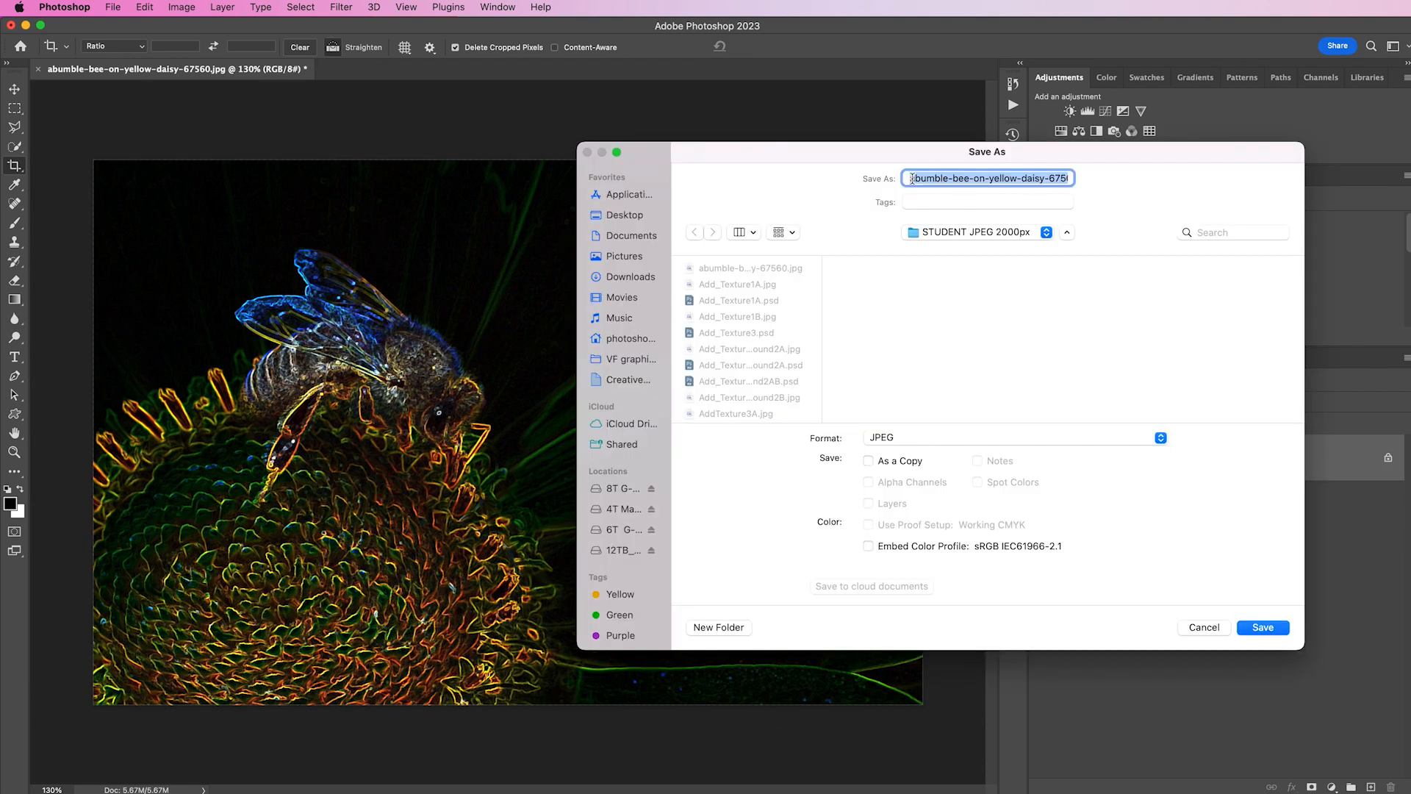
click(912, 178)
key(BackSpace)
text(b)
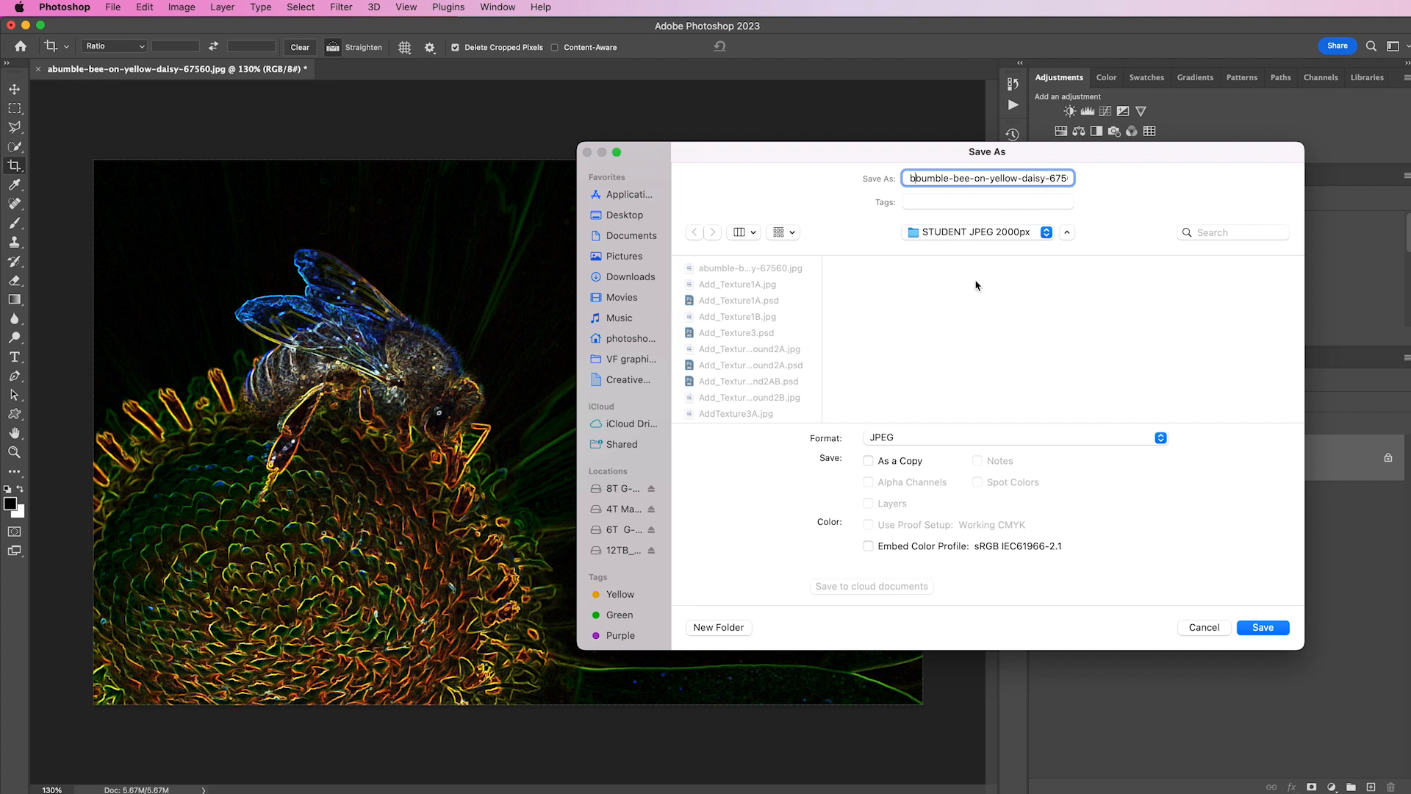
click(869, 547)
click(1262, 629)
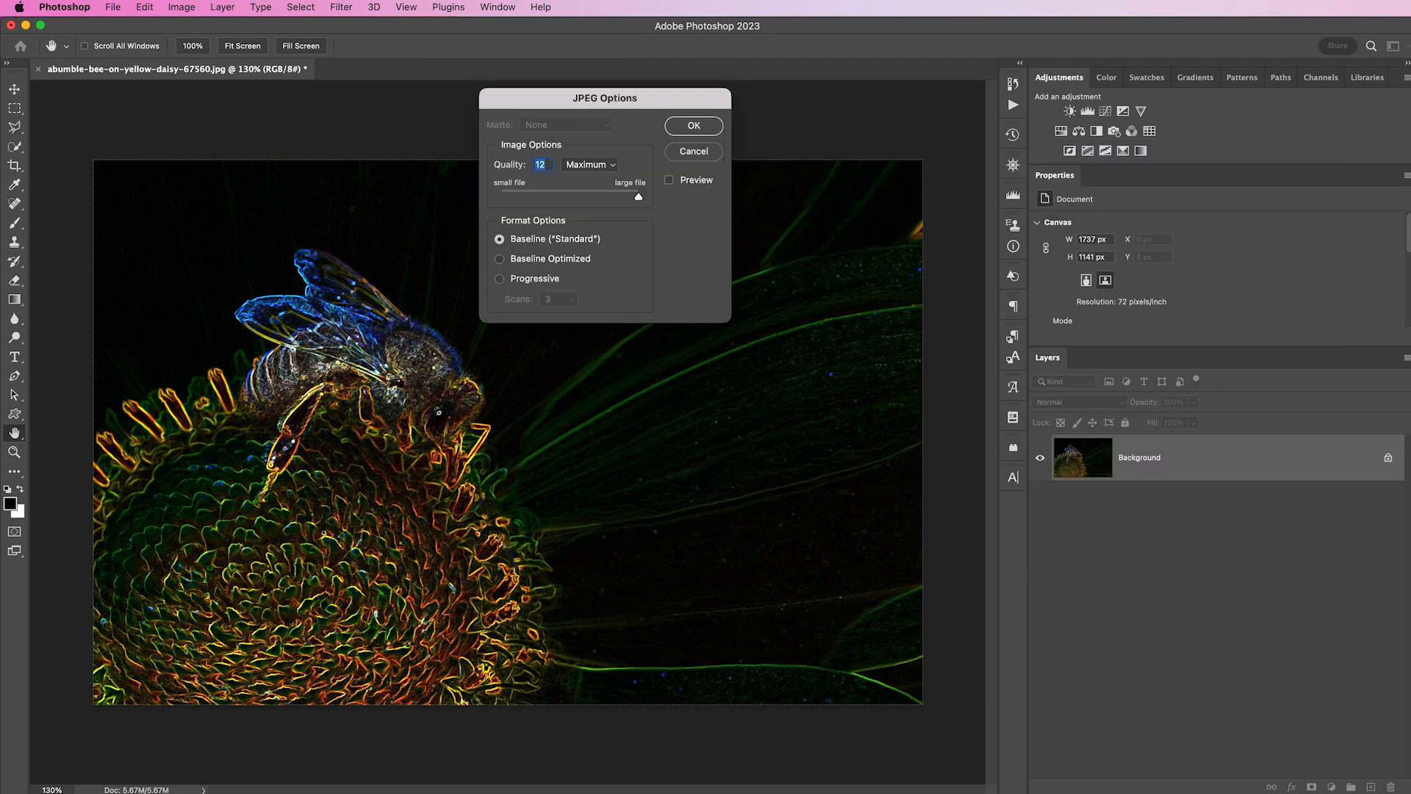
key(Return)
- Undo the crop and filter edits back to the original bee photo and duplicate the Background layer
key(super+z)
key(super+z)
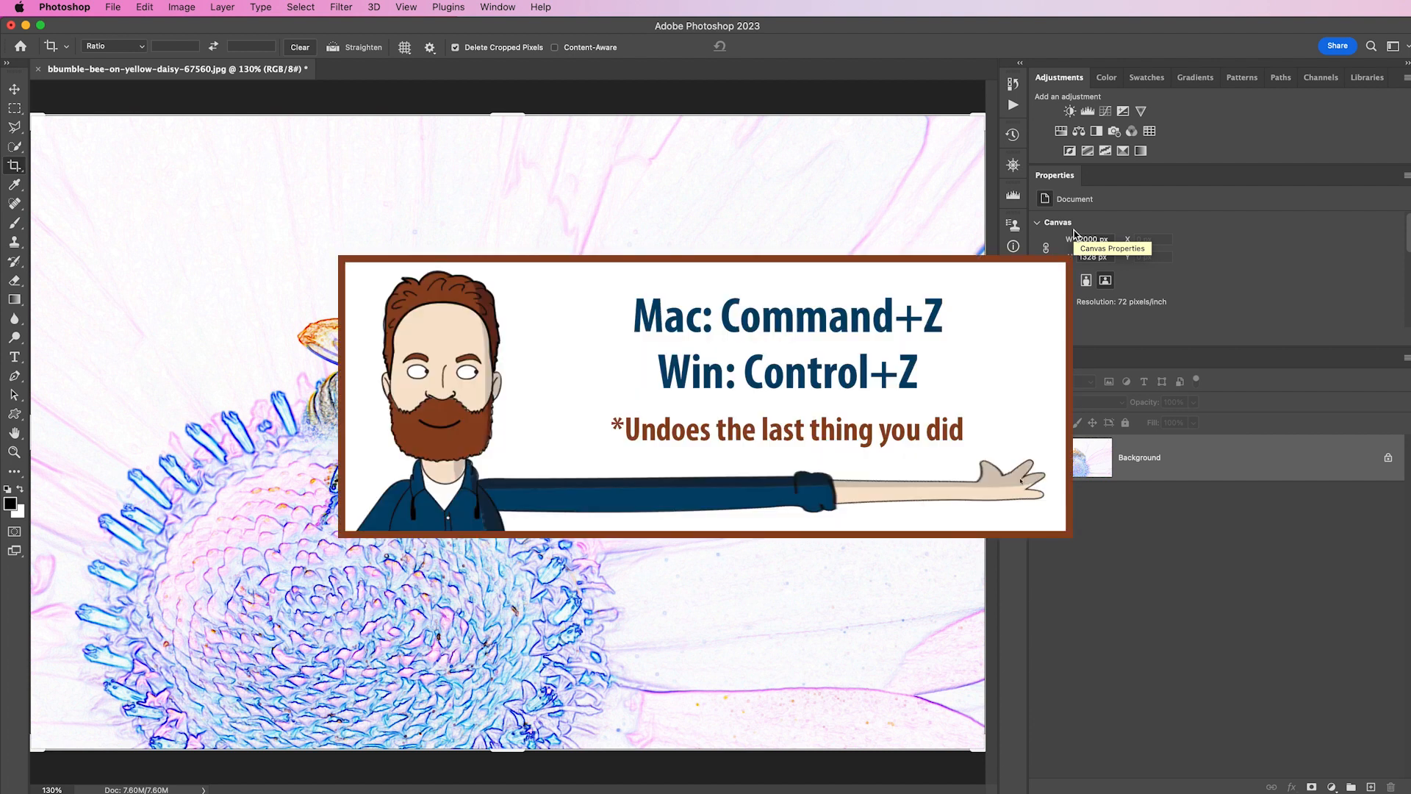
key(super+z)
key(super+z)
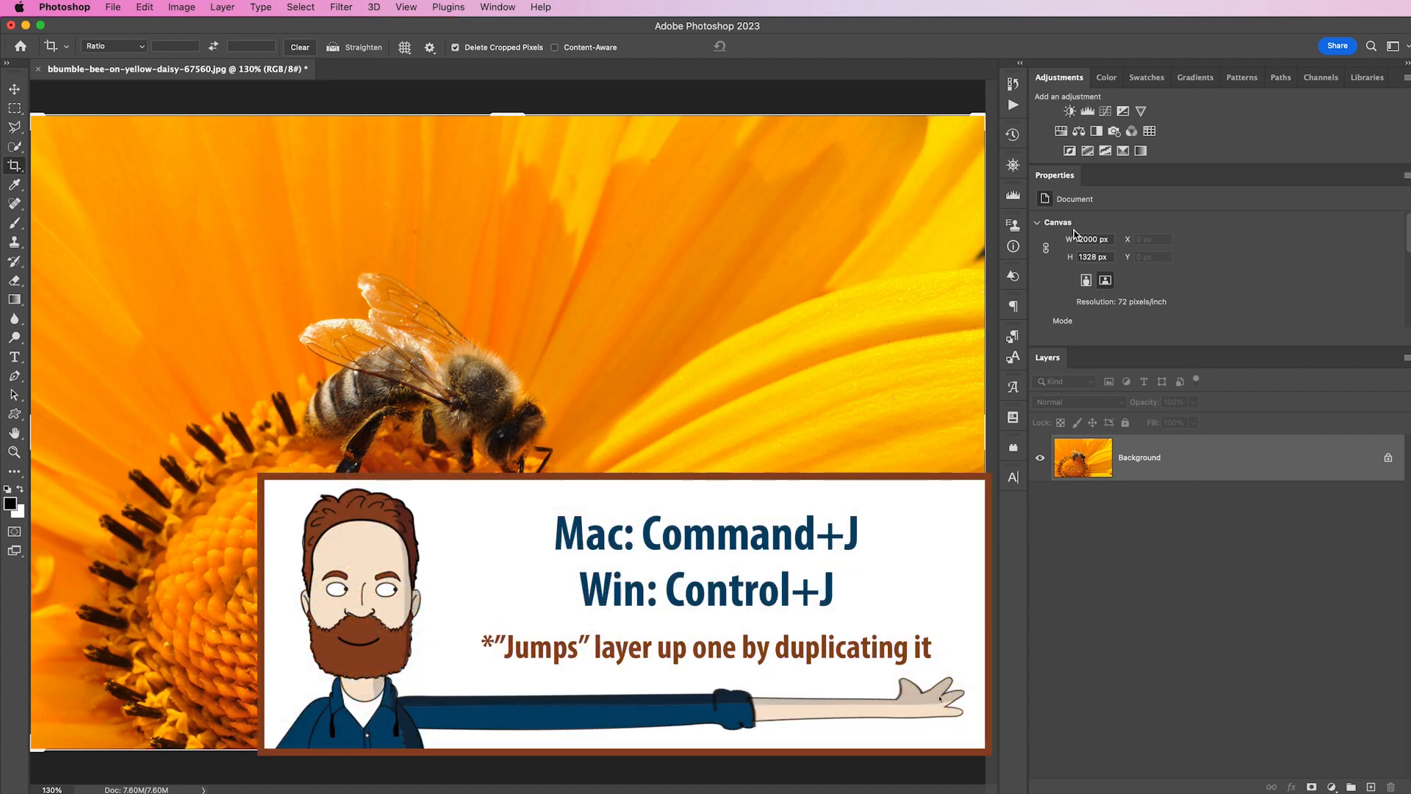
key(super+j)
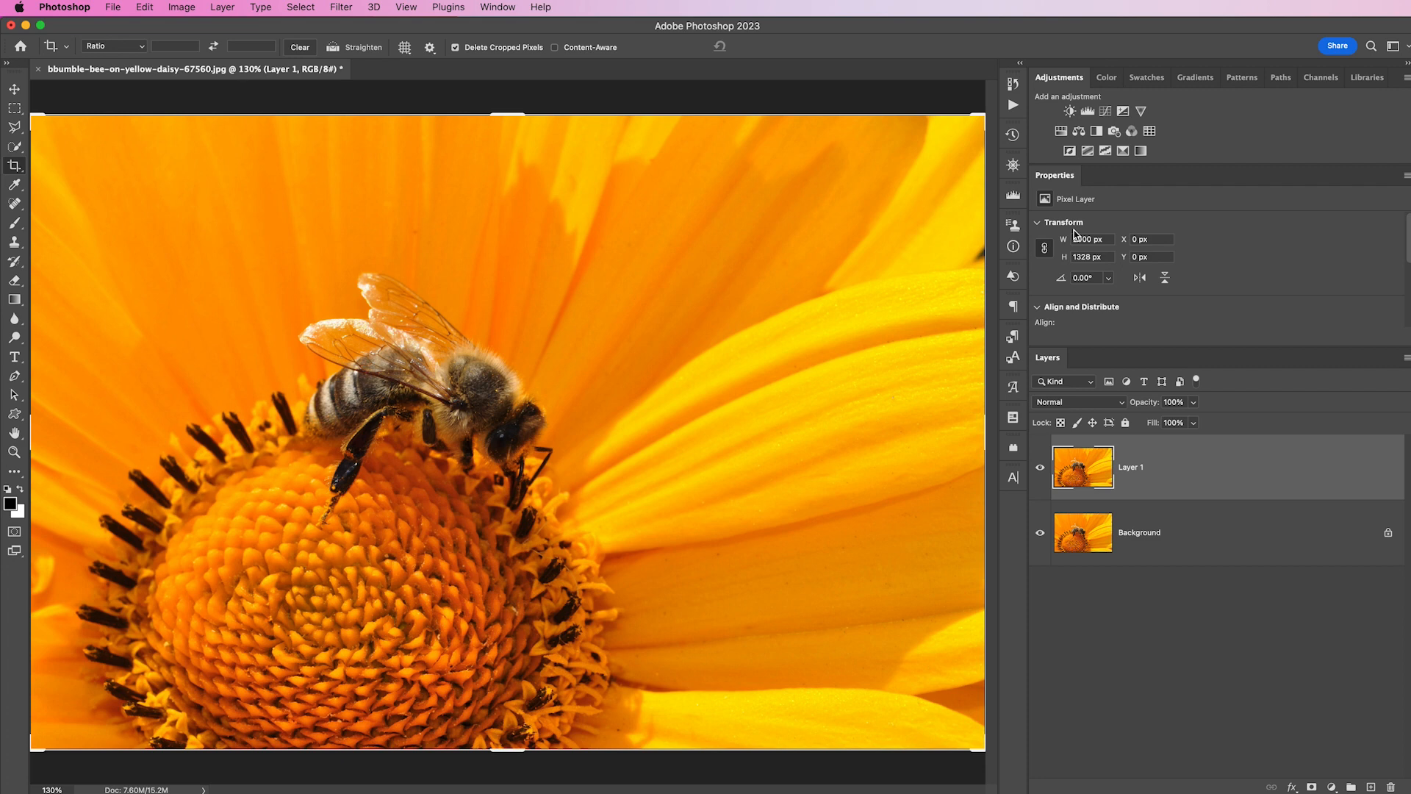
- Examine the file formats offered for saving the layered bee image, without saving it
key(super+shift+s)
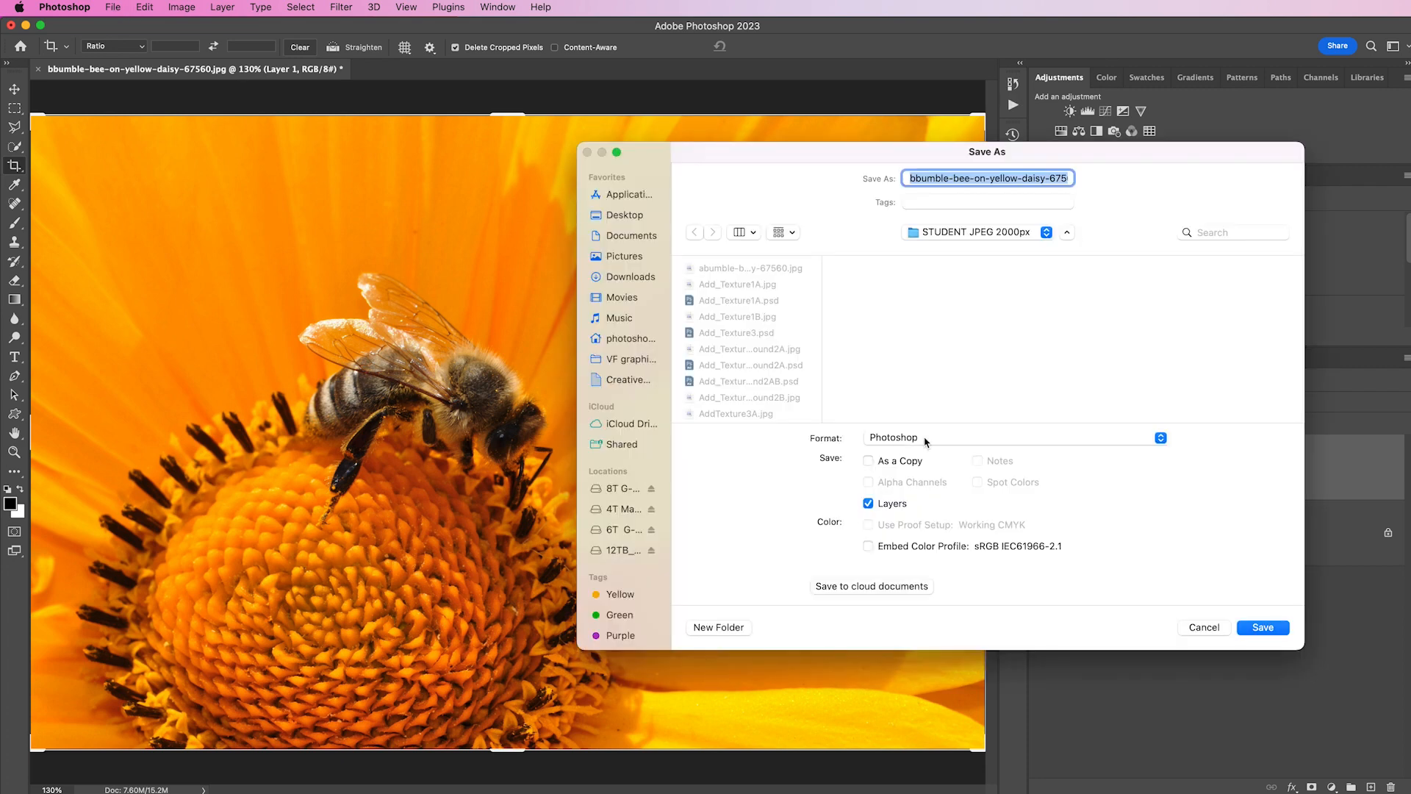
click(1088, 438)
click(1089, 439)
click(1203, 629)
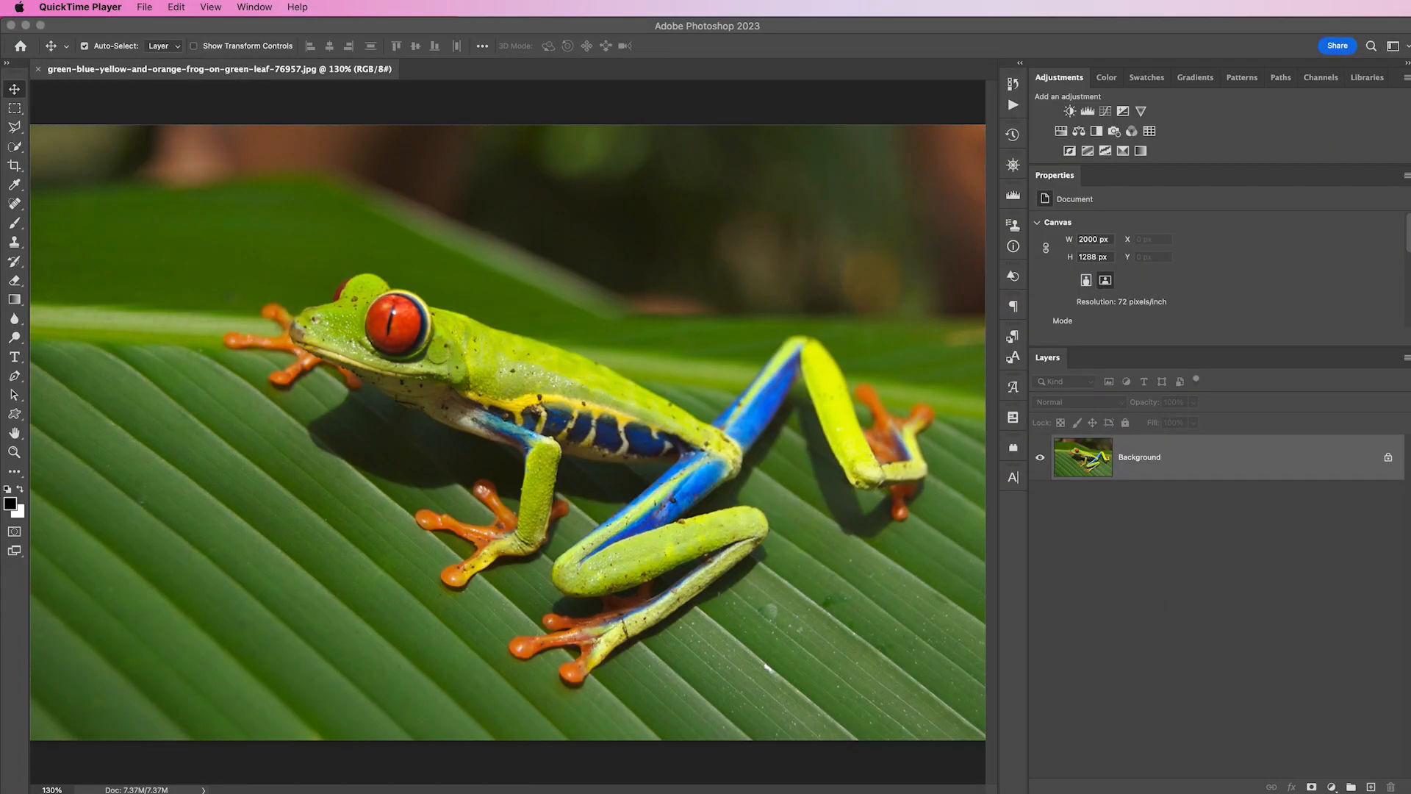
- Open the Filter Gallery for the frog photo
click(79, 23)
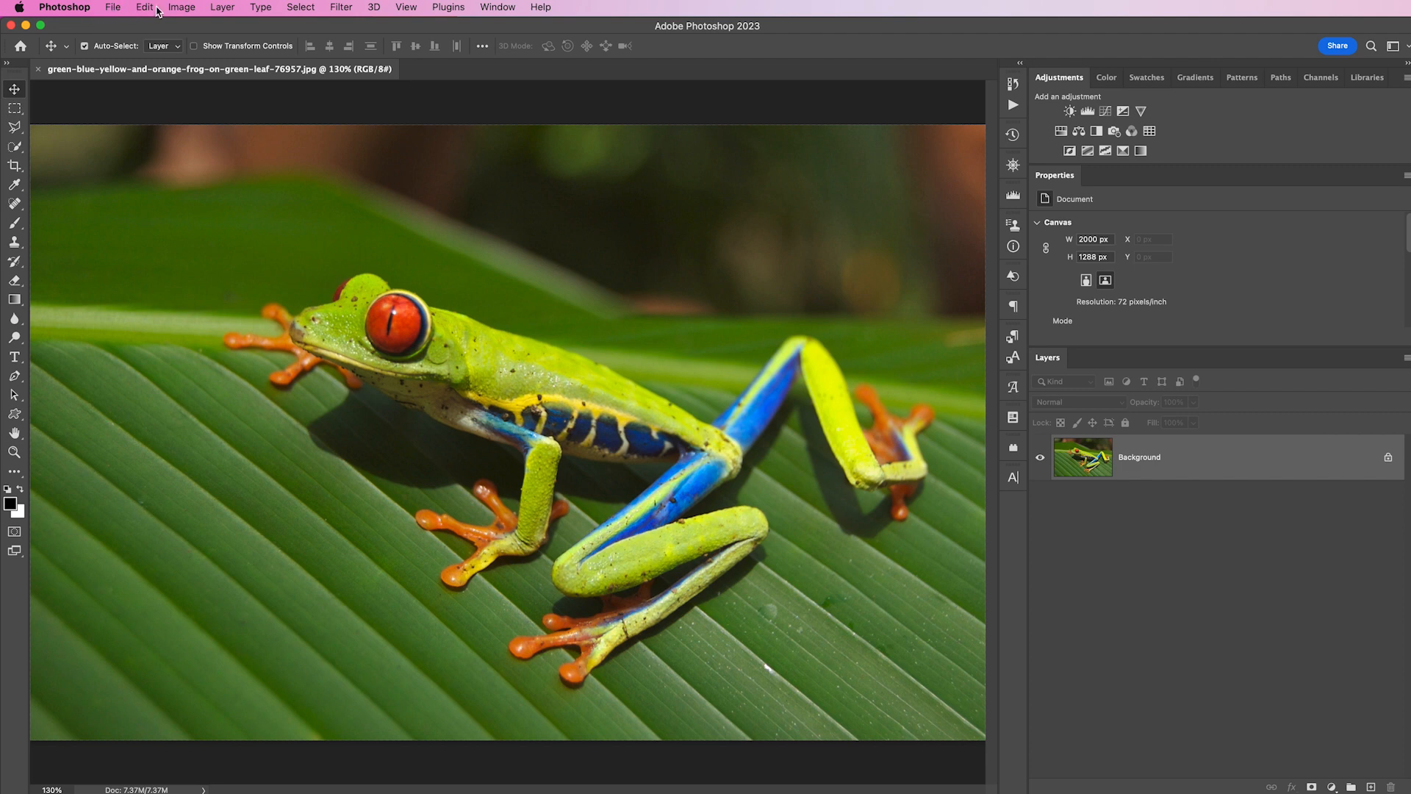
click(340, 8)
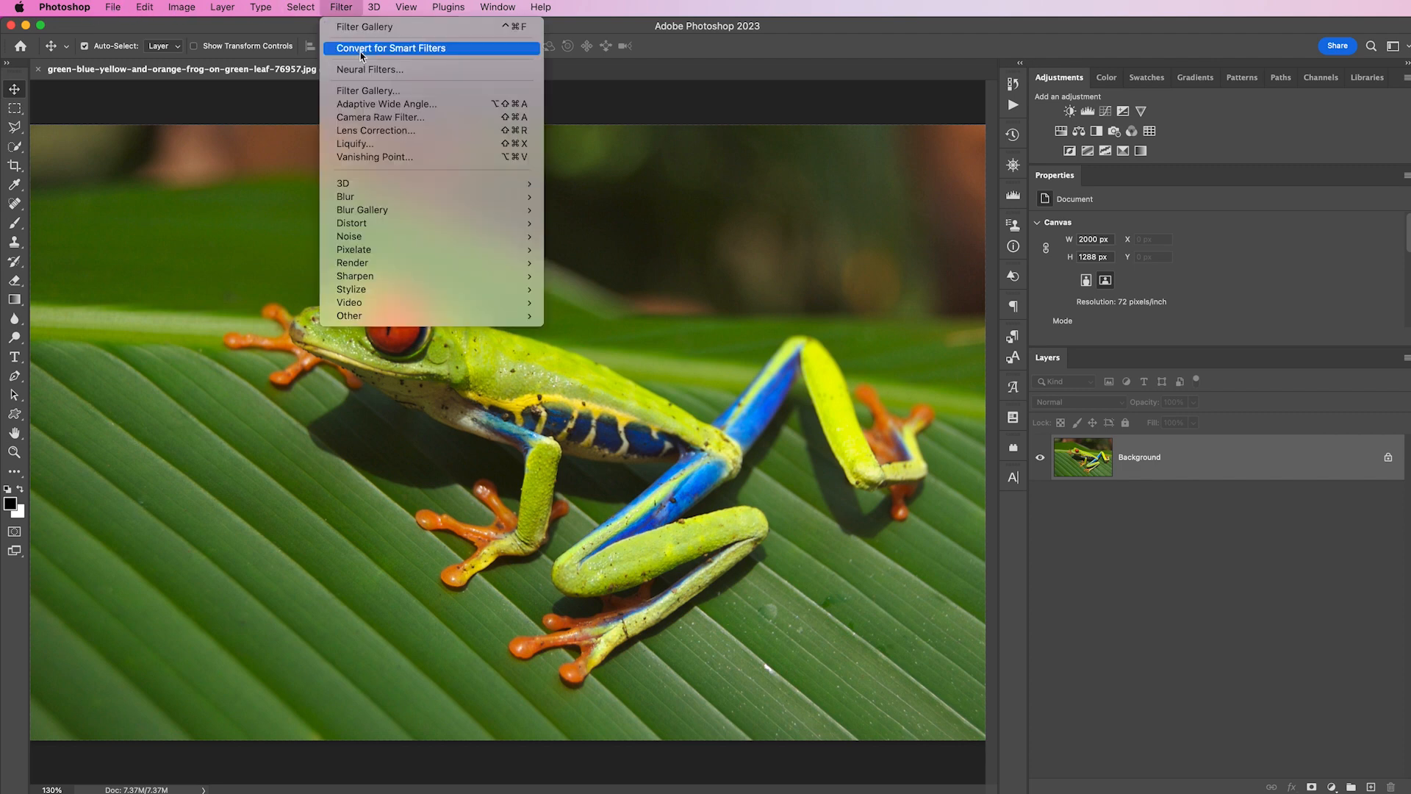
click(381, 91)
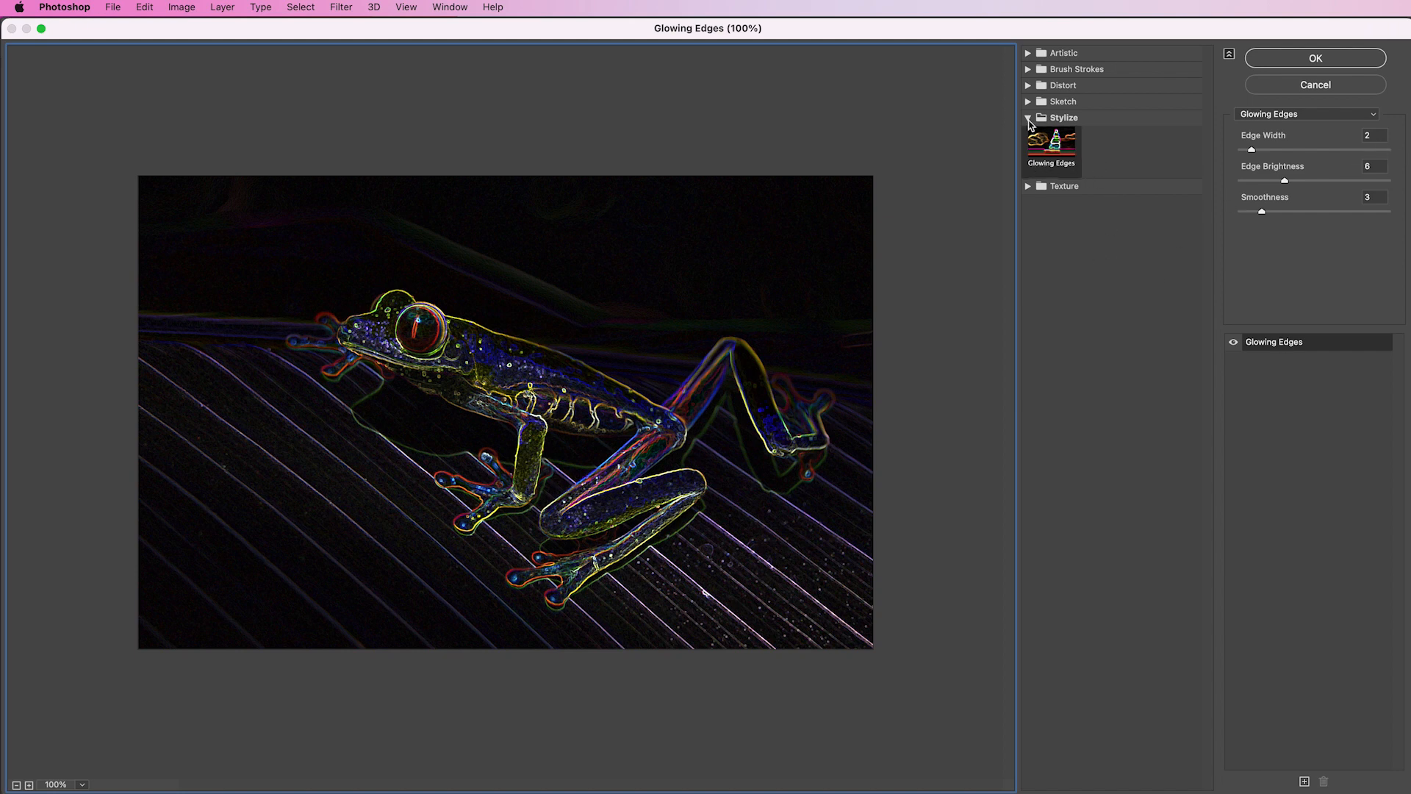
- Preview the artistic filters Cutout, Neon Glow and Poster Edges and the brush-stroke filters Dark Strokes, Ink Outlines and Sumi-e on the frog
click(1028, 54)
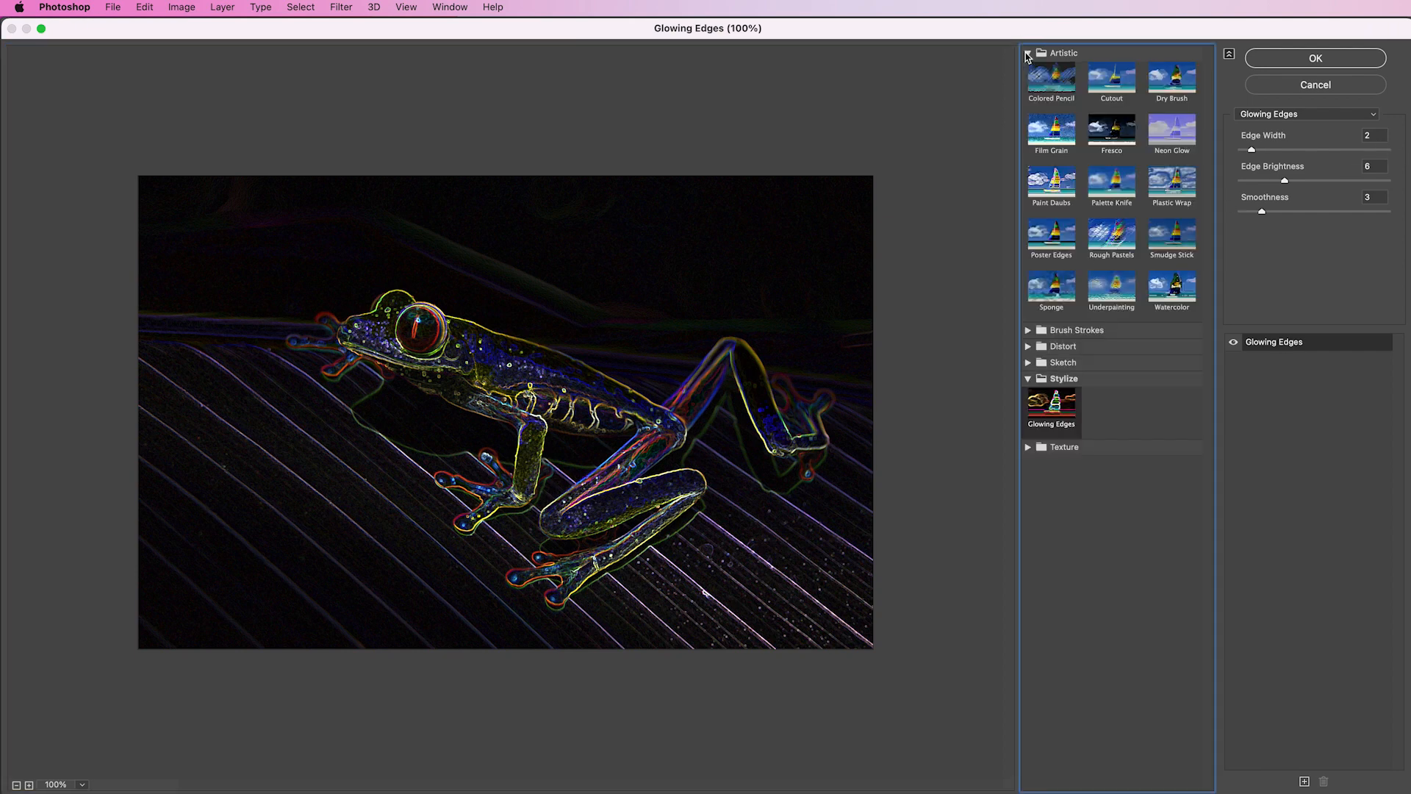
click(1115, 77)
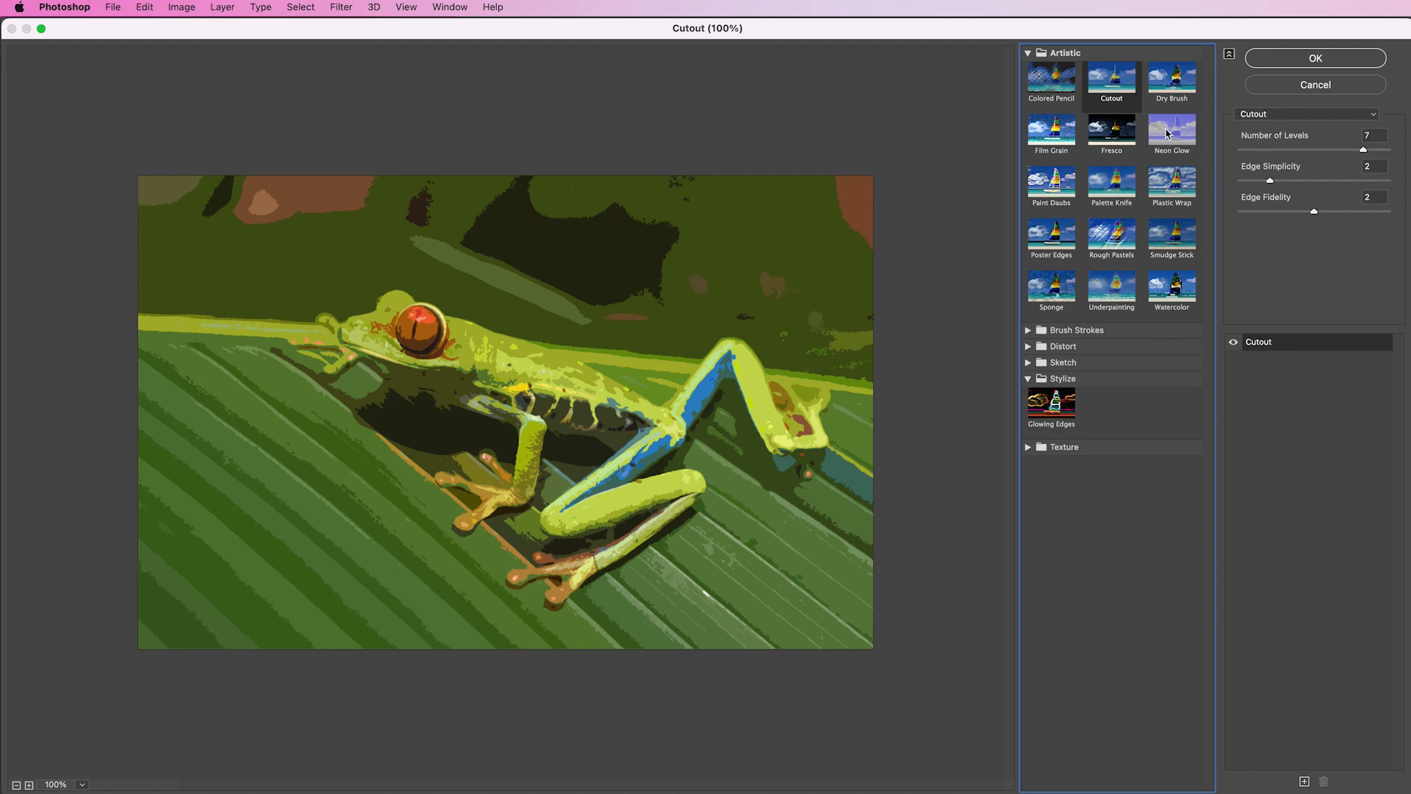
click(1169, 134)
click(1064, 250)
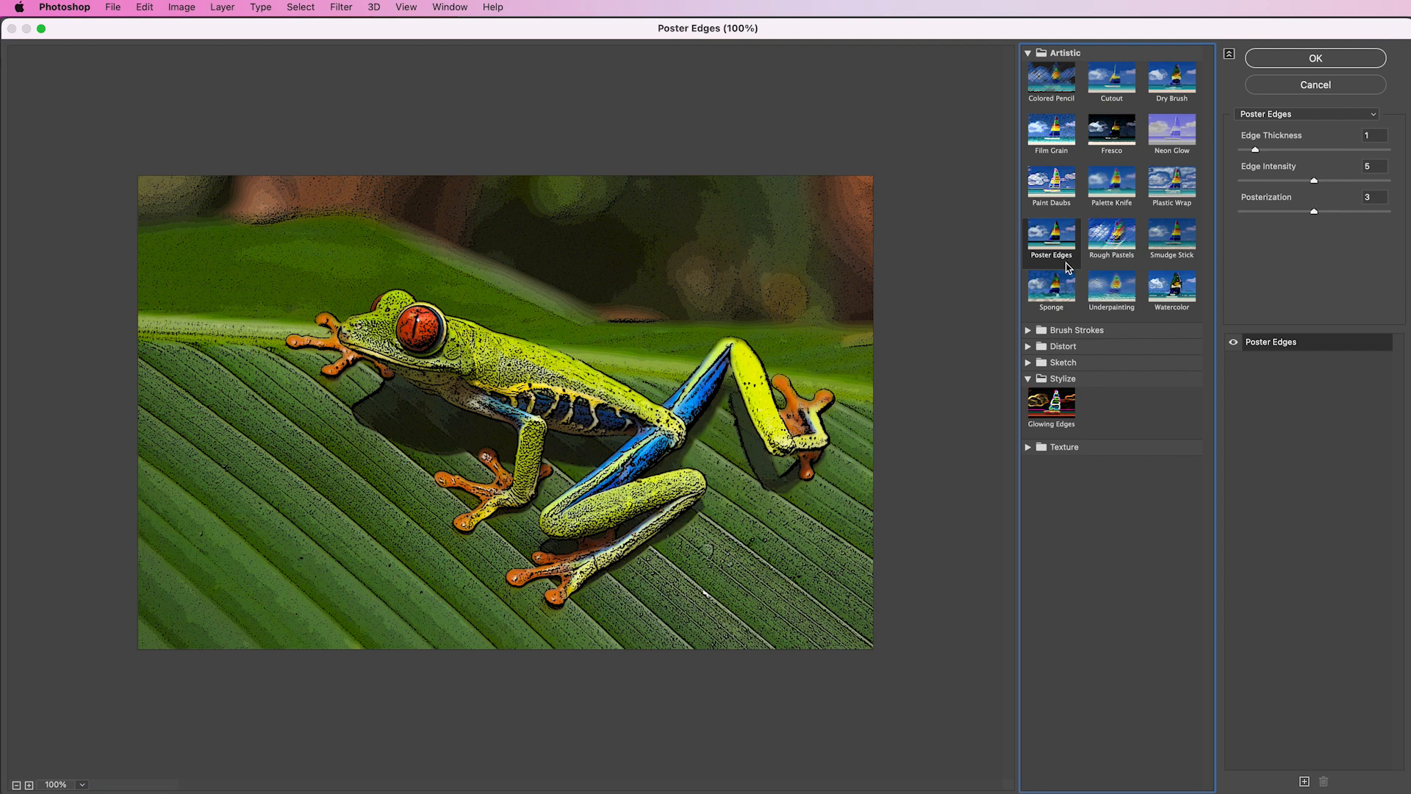
click(1028, 331)
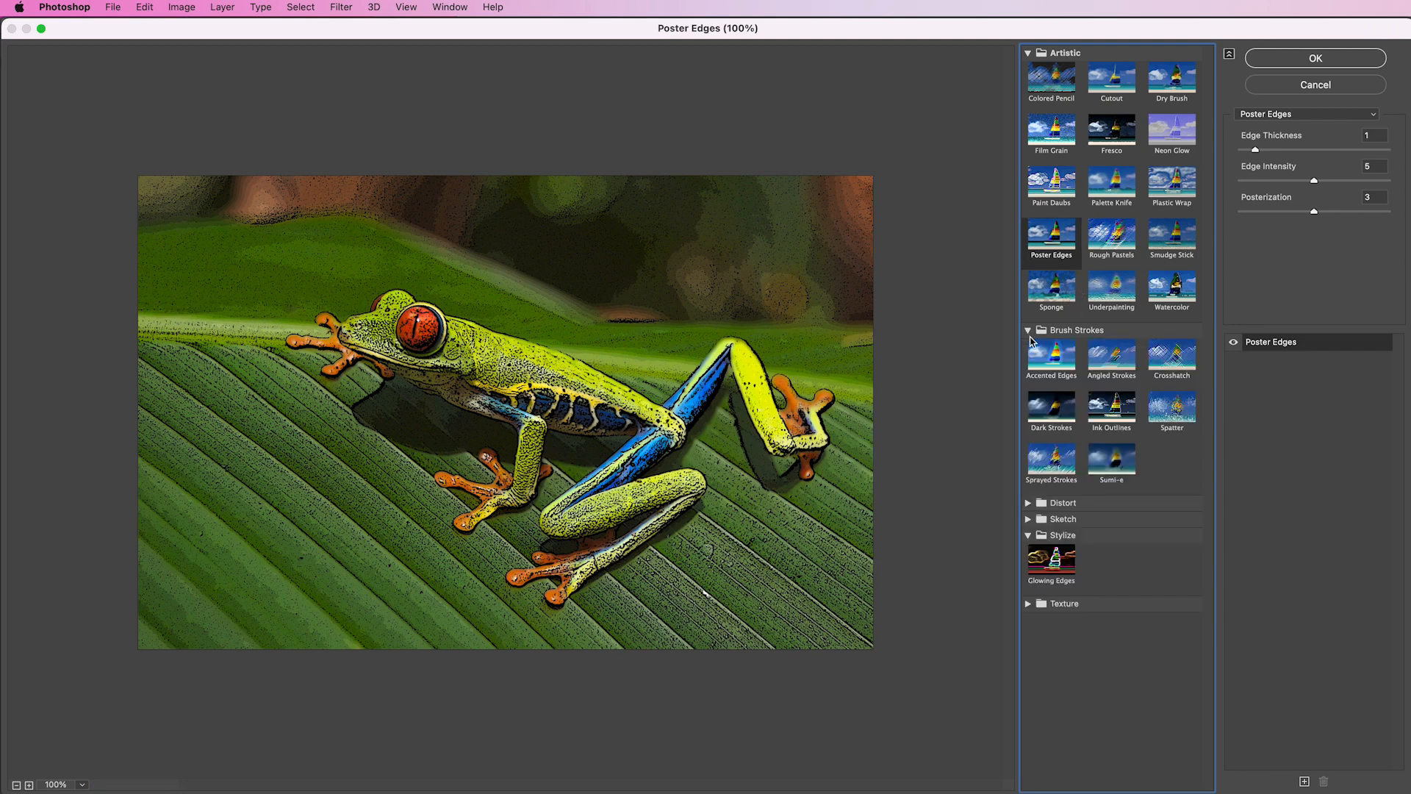
click(1068, 410)
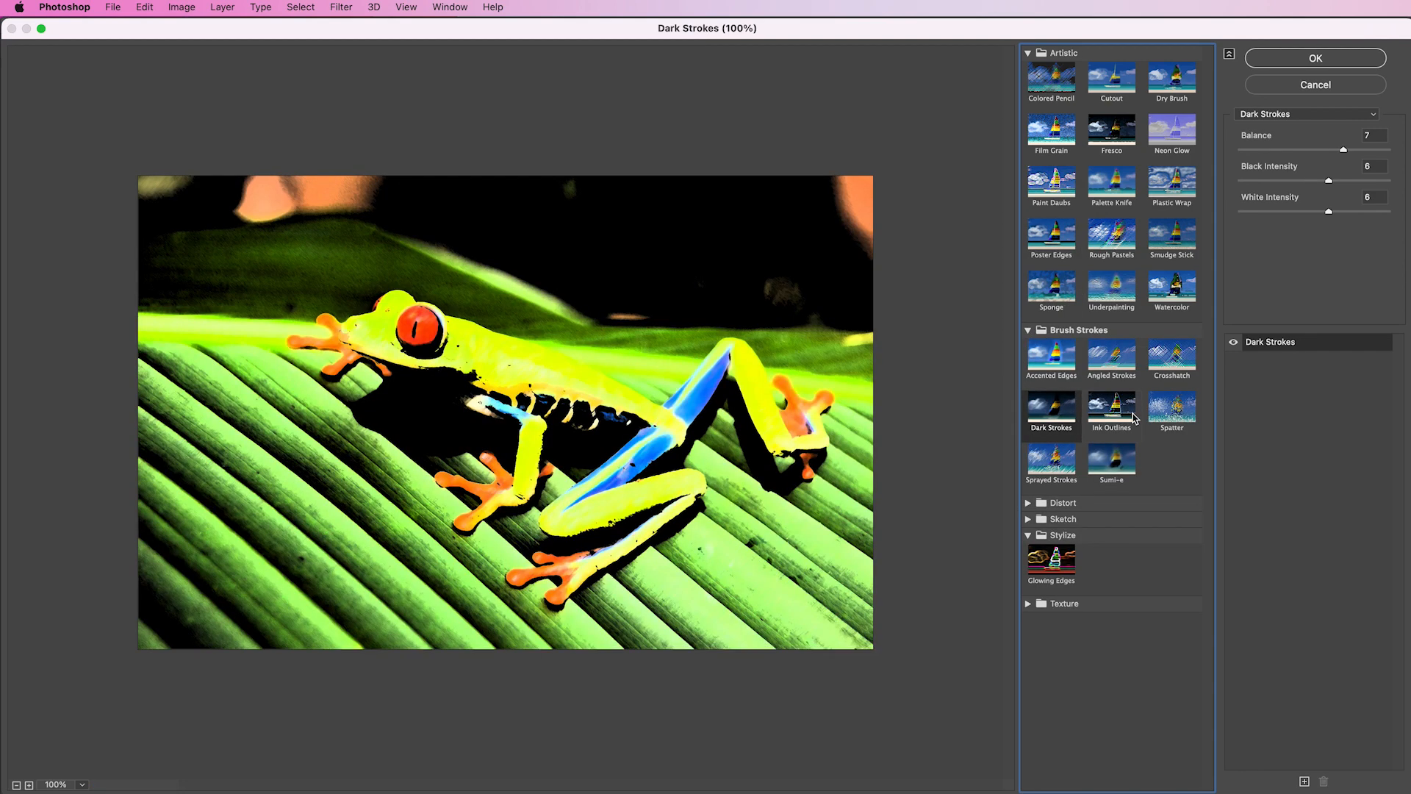
click(1134, 417)
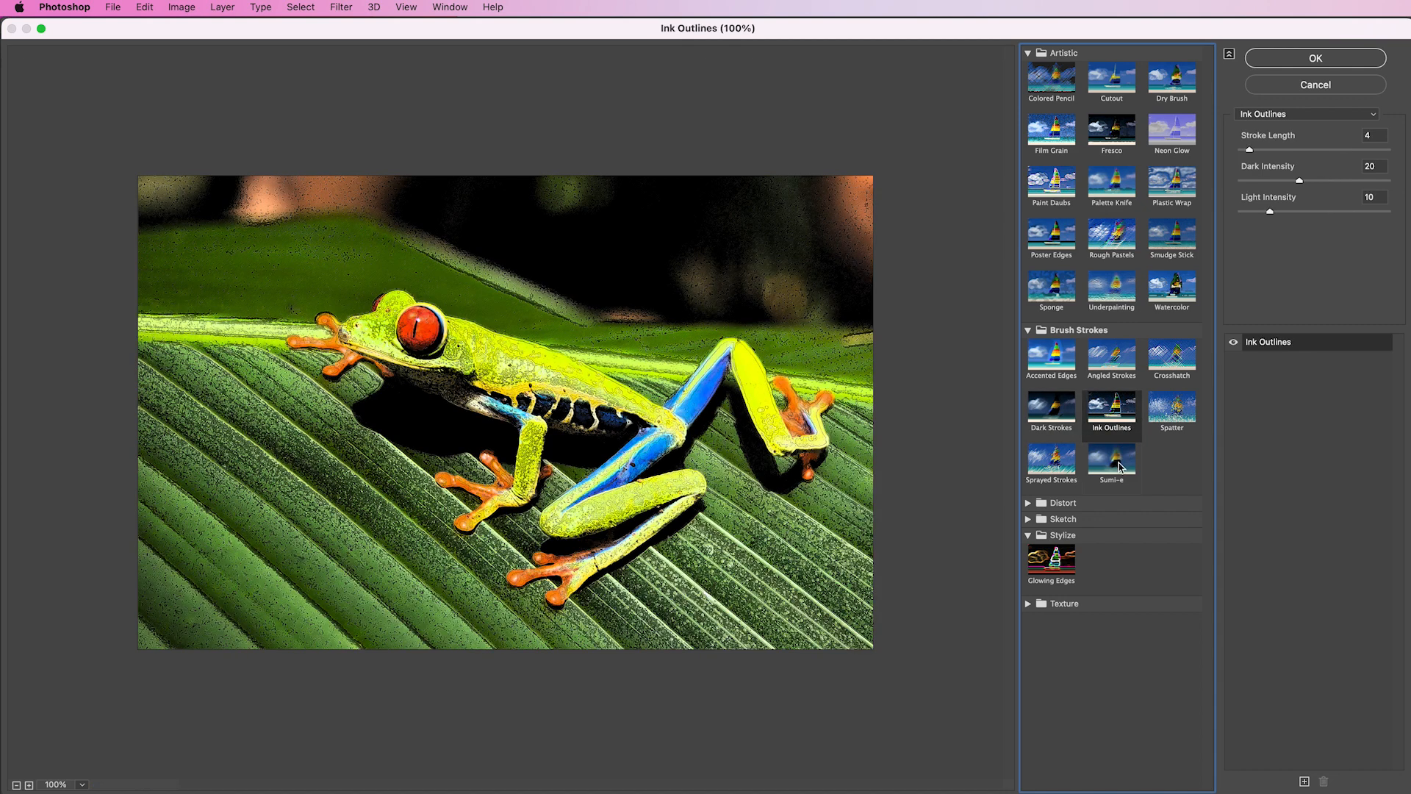
click(1119, 464)
- Choose the Crosshatch filter and stack a Diffuse Glow effect layer above it
click(1176, 364)
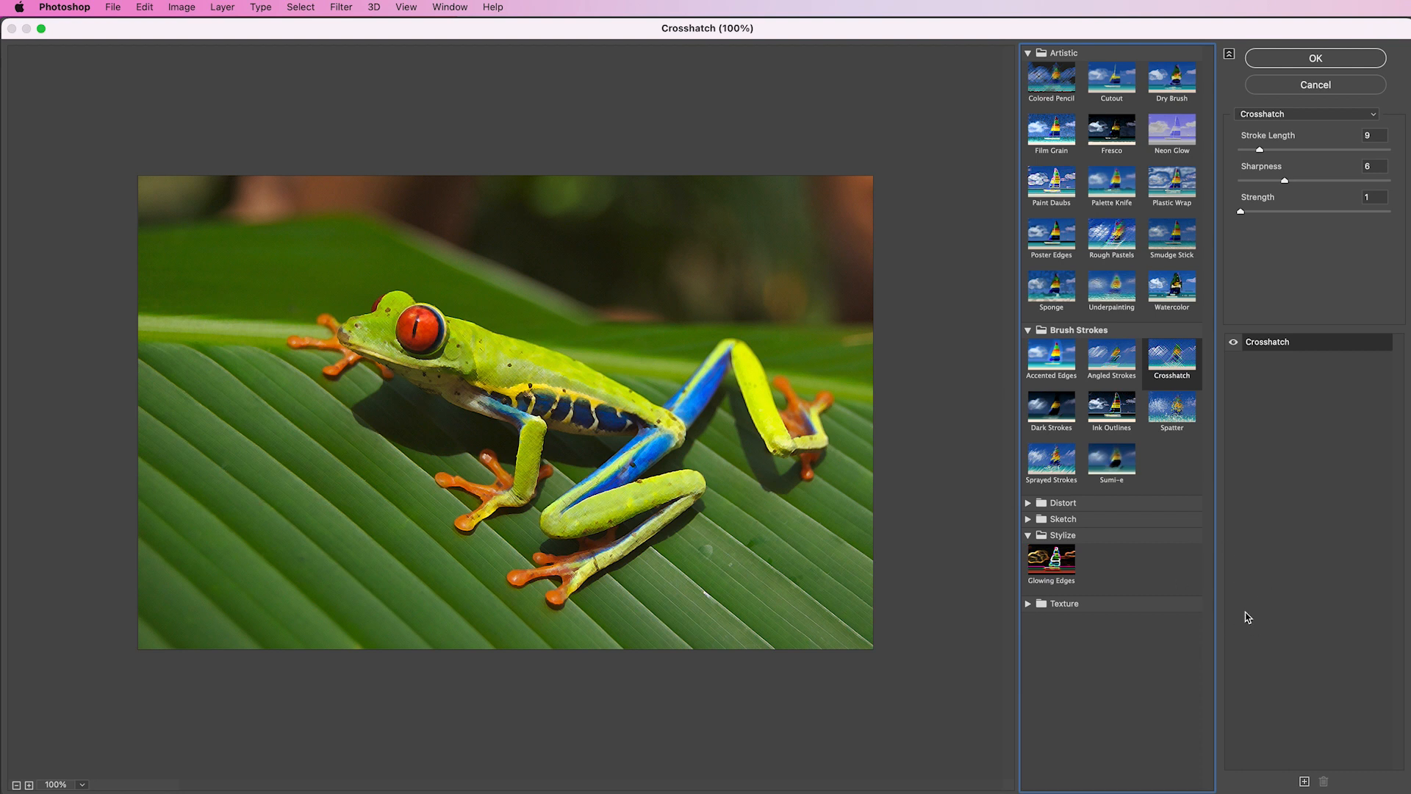
click(1305, 782)
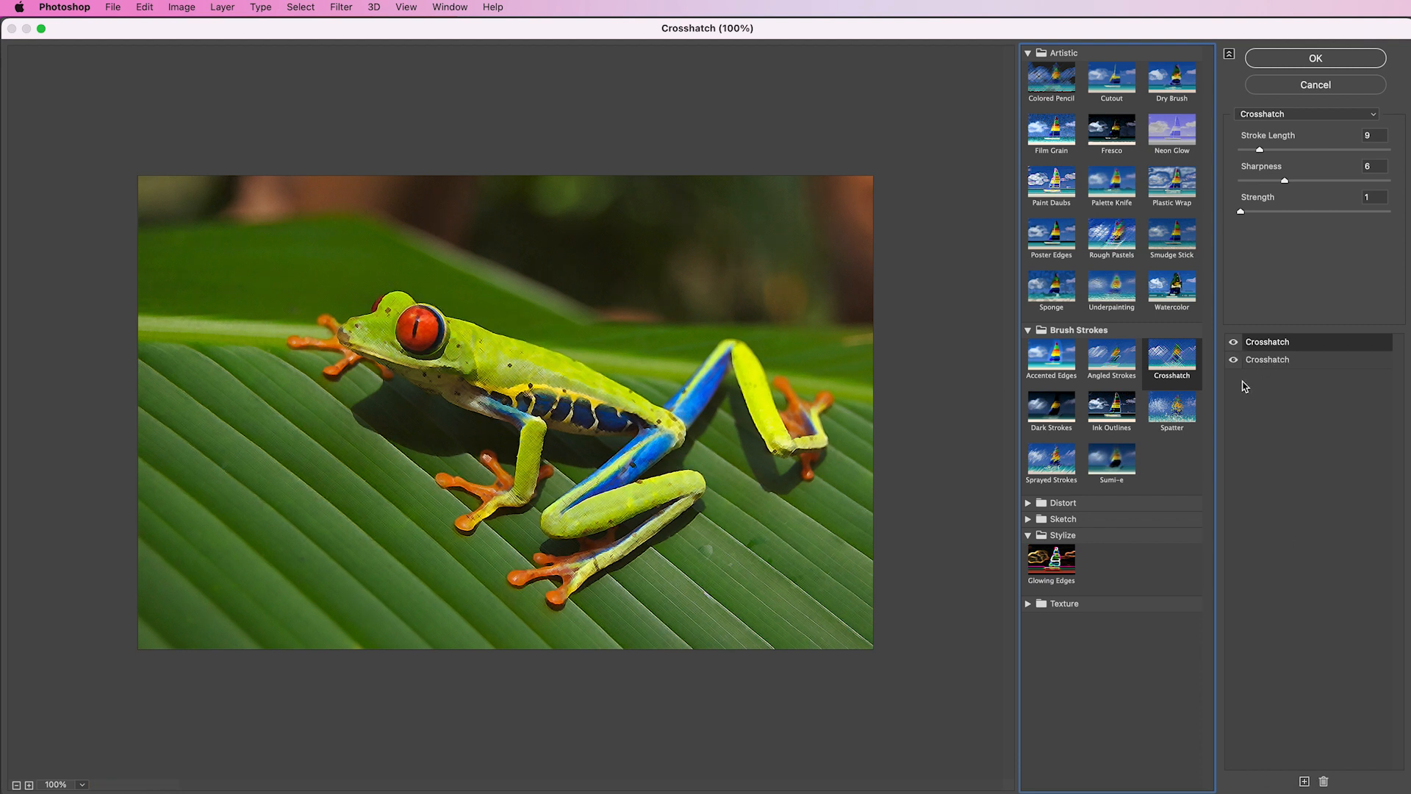
click(1029, 504)
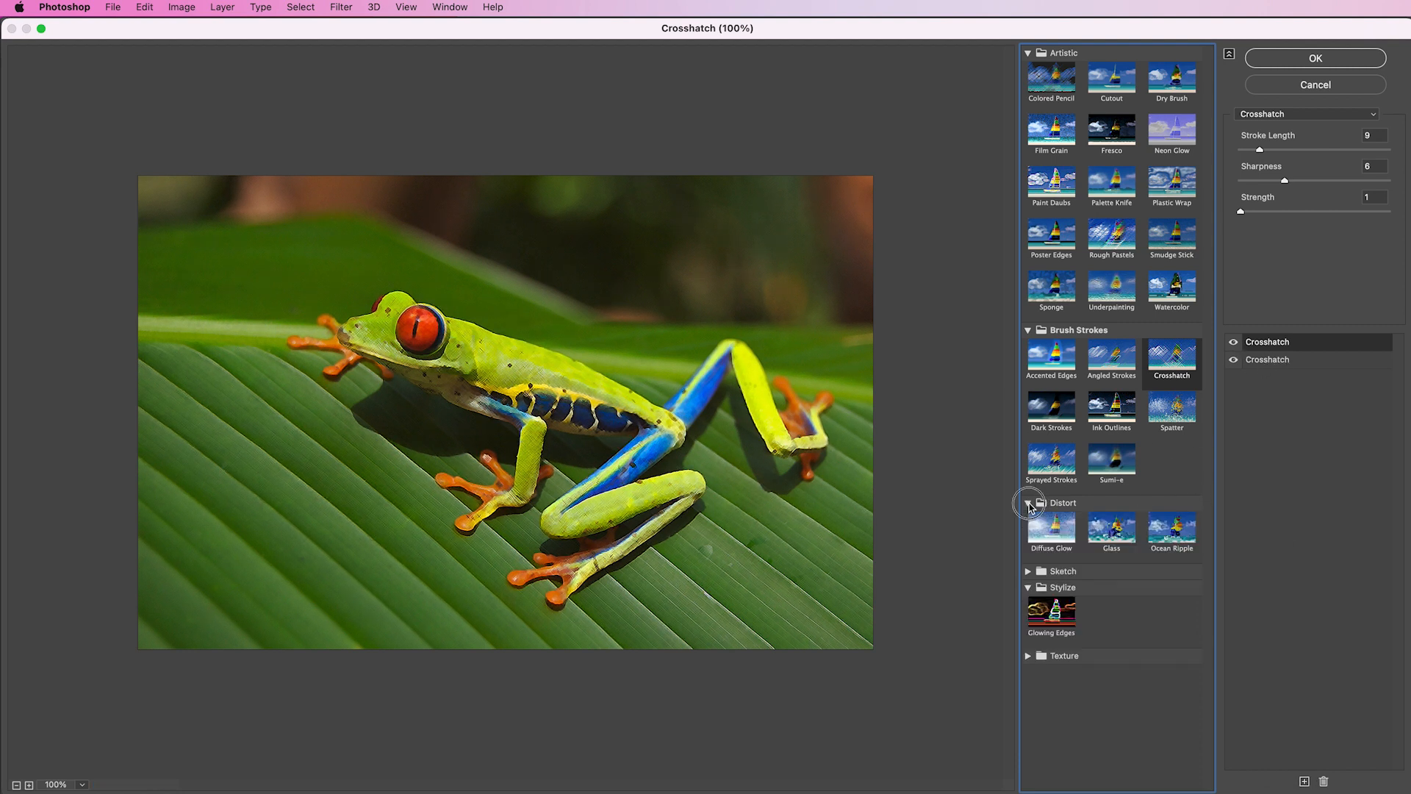
click(1034, 521)
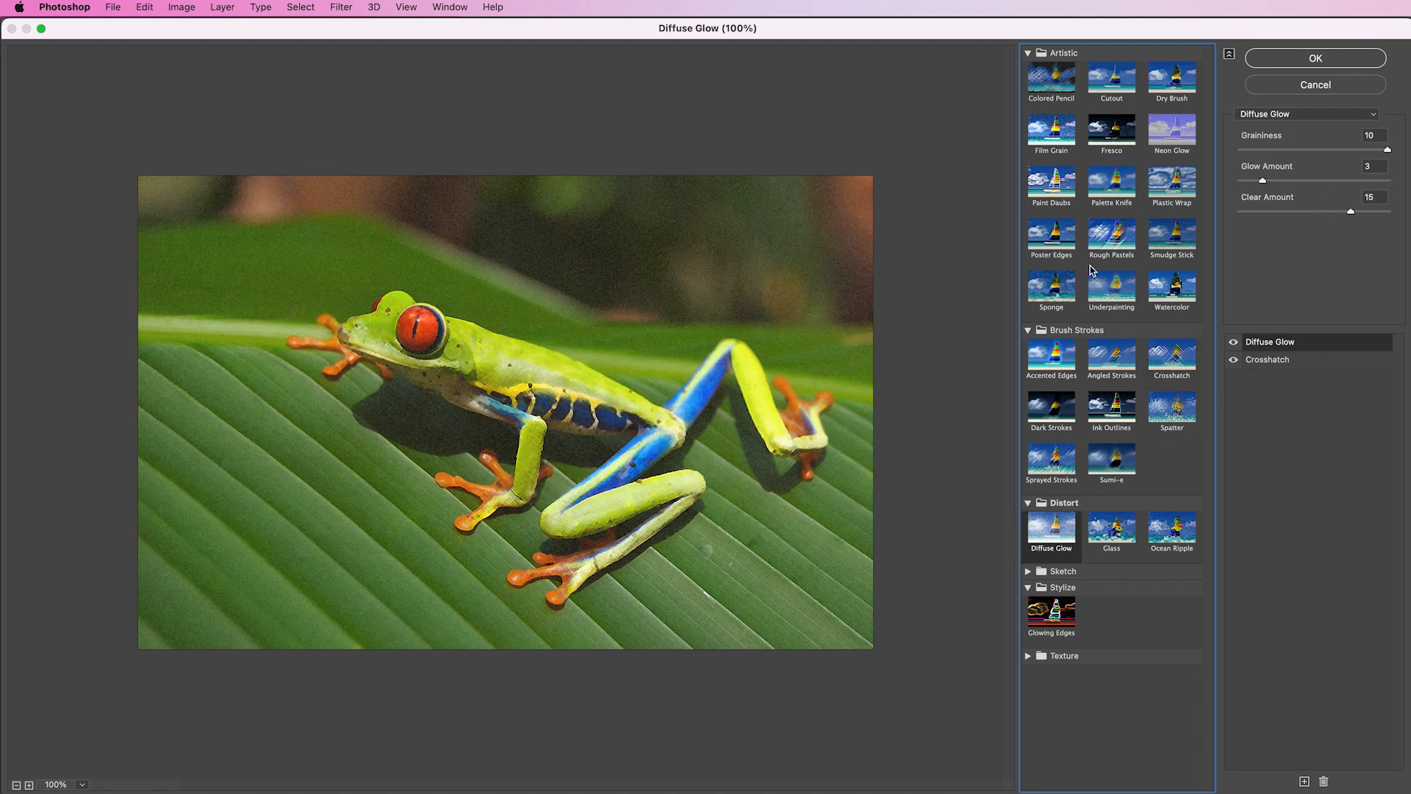
- Set Diffuse Glow to Graininess 5, Glow Amount 5 and Clear Amount 9
drag(1263, 180, 1277, 182)
drag(1351, 212, 1307, 212)
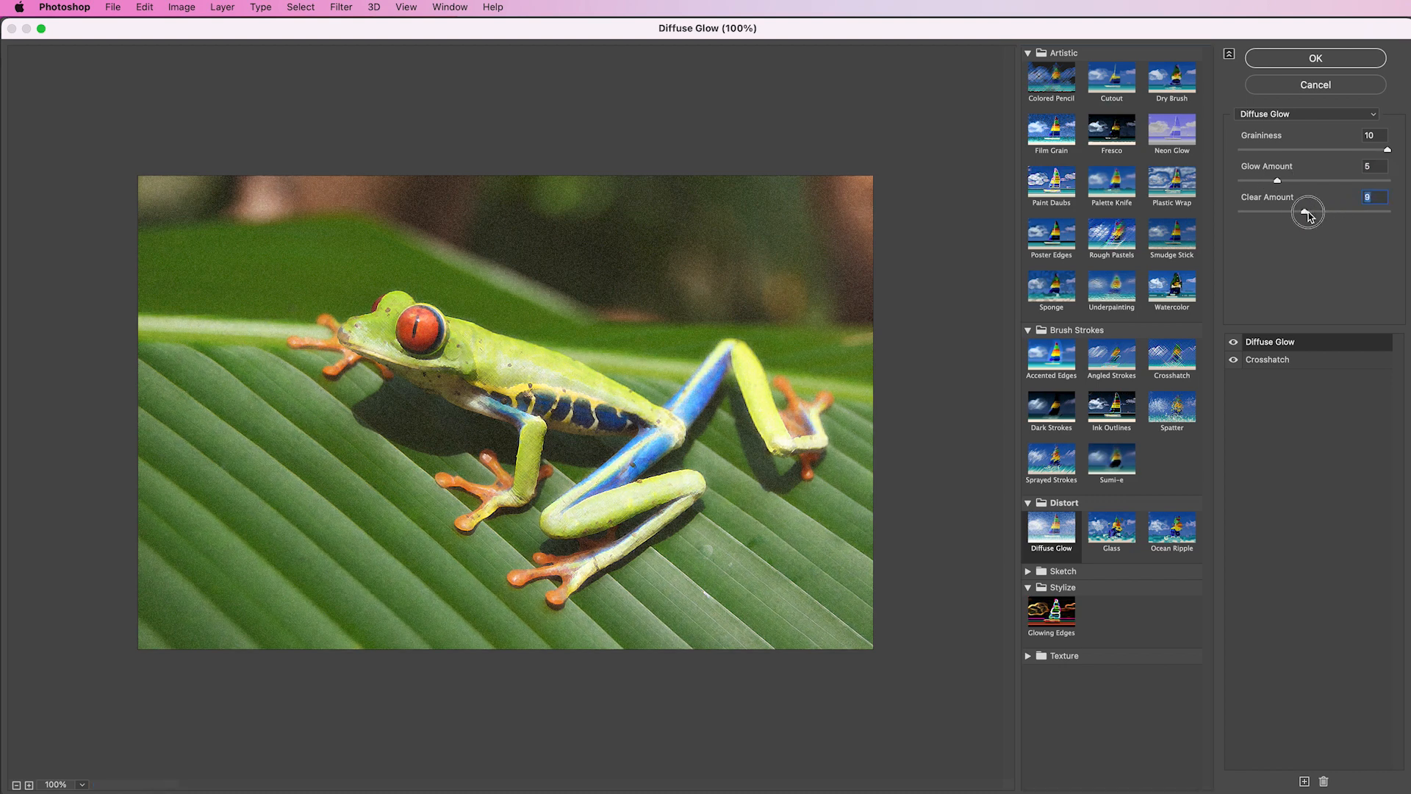
click(1311, 151)
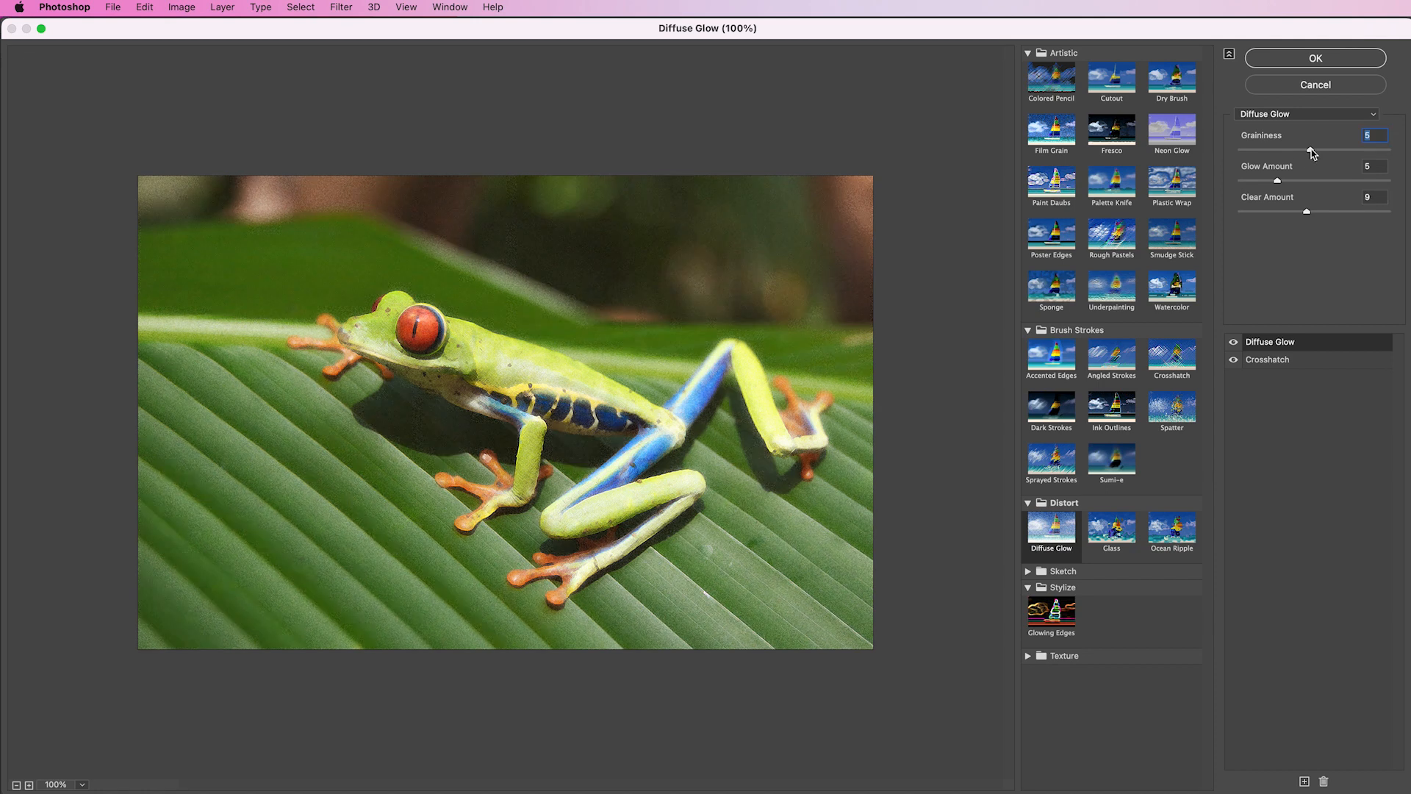
- Add a Texturizer effect with the Canvas texture on top of the filter stack
click(1304, 781)
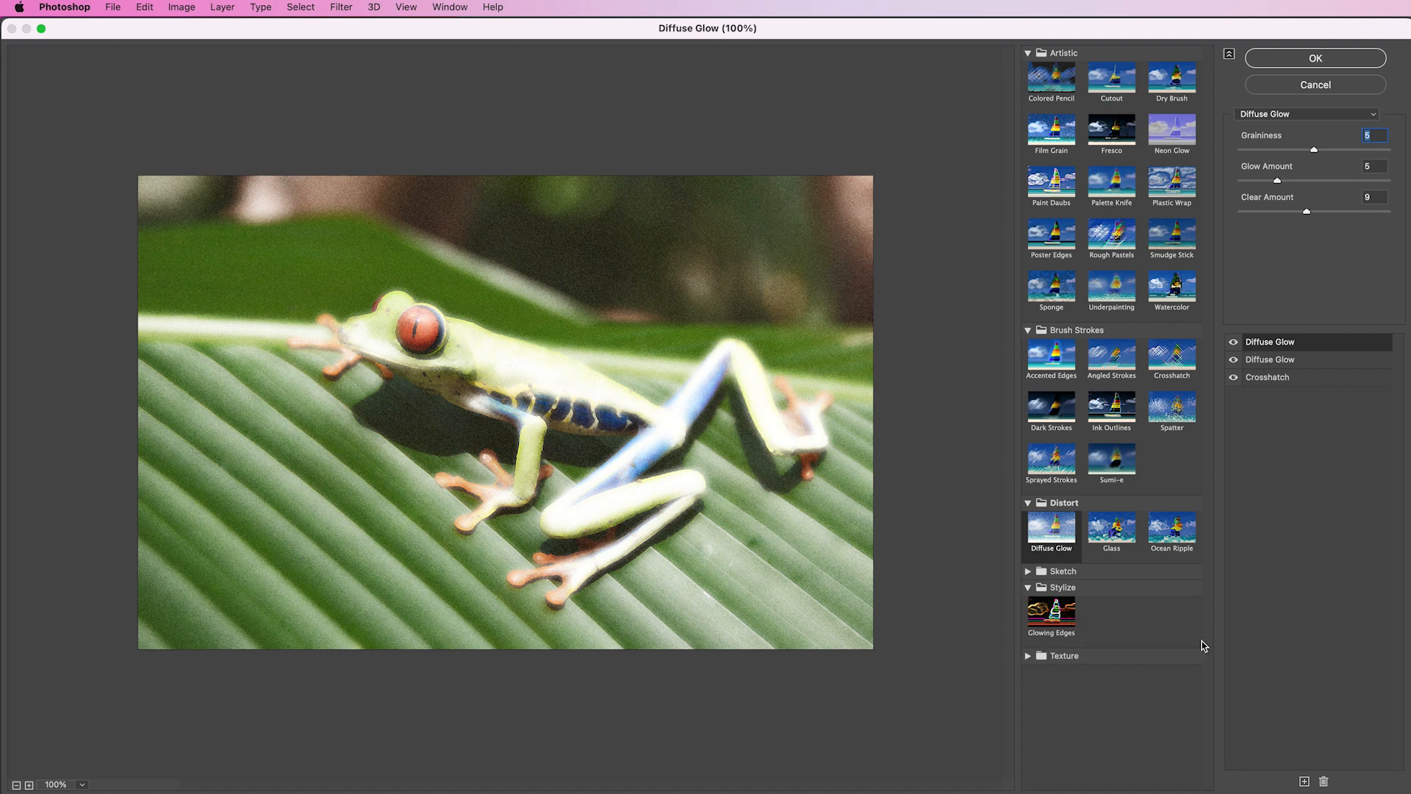
click(1028, 657)
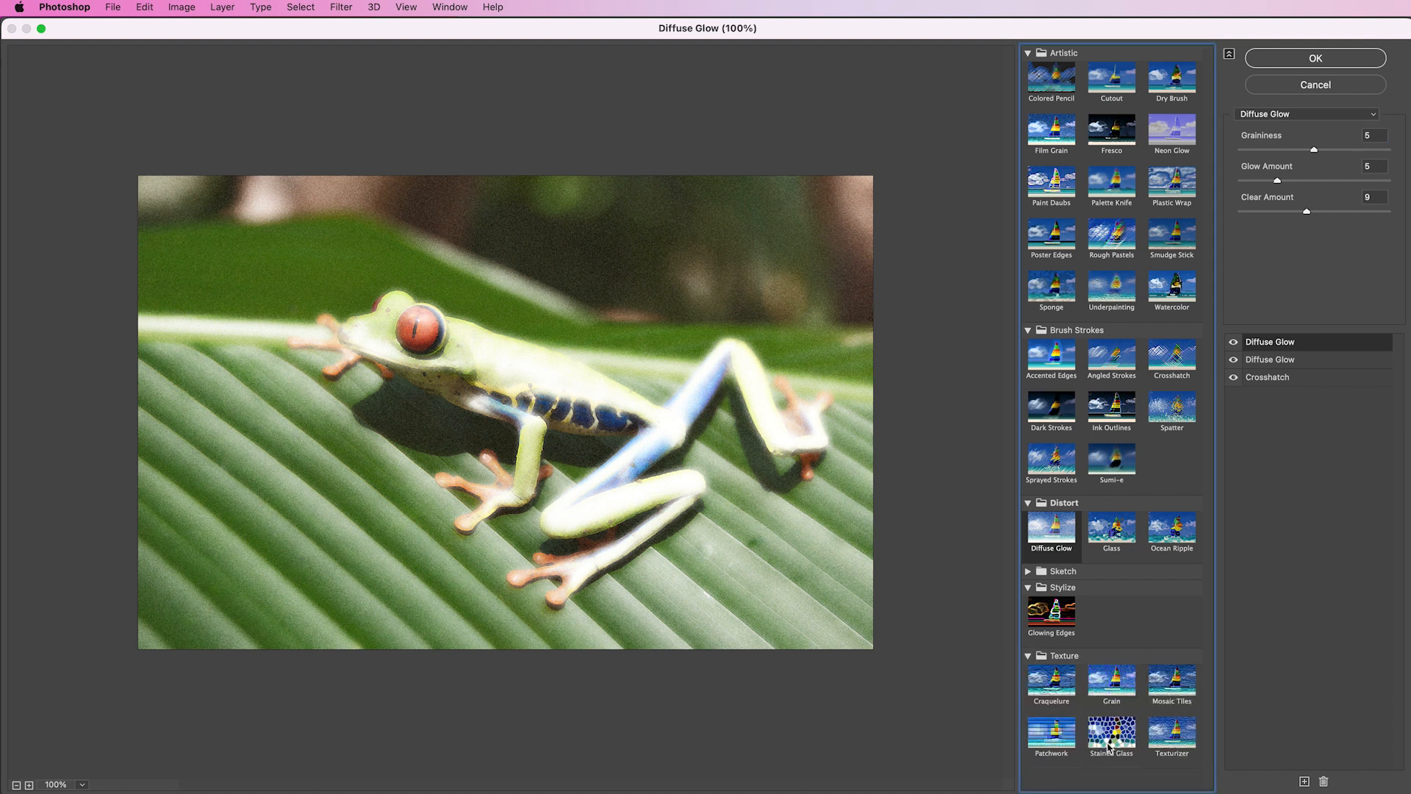
click(1174, 741)
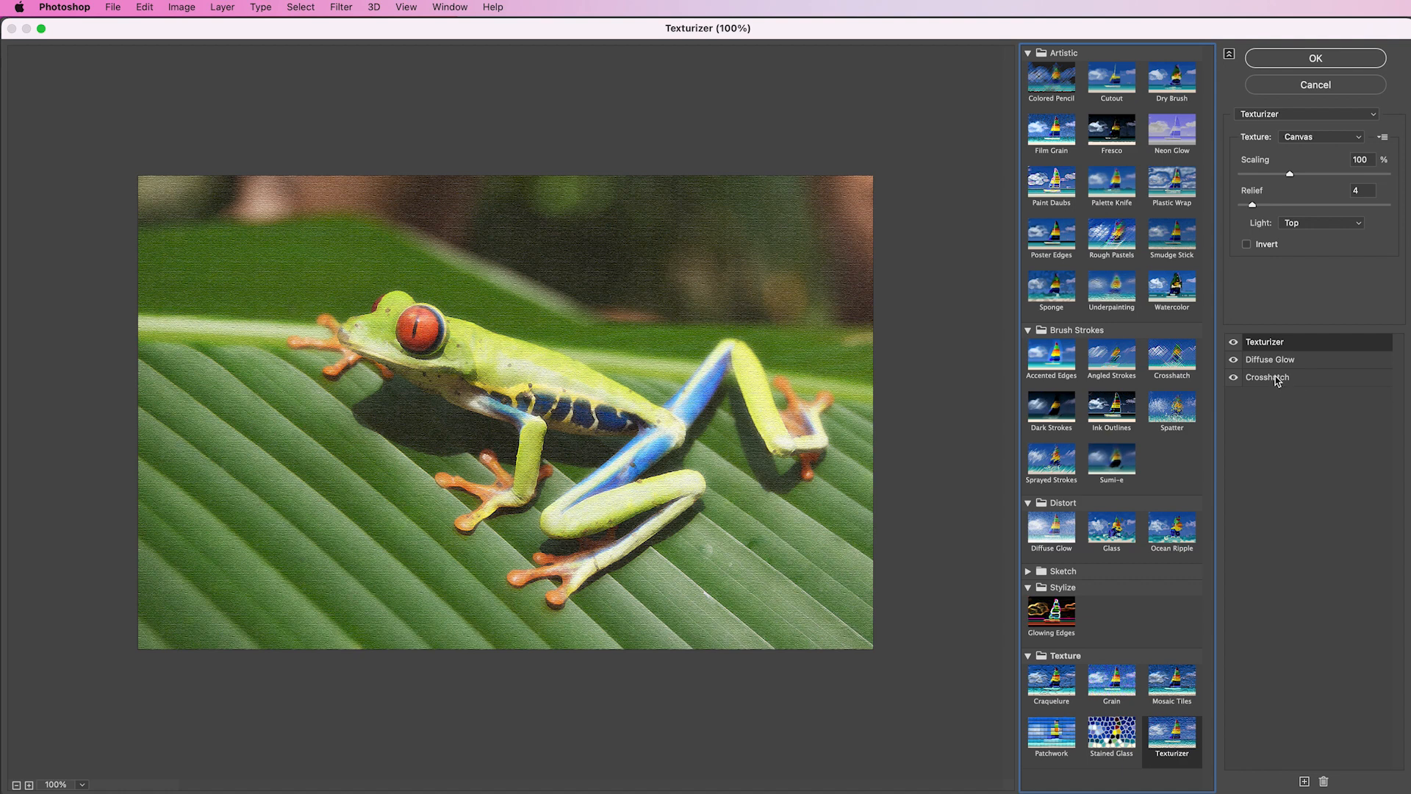
- Try other stacking orders, moving the Diffuse Glow effect and the Crosshatch effect to the top of the stack
click(1277, 361)
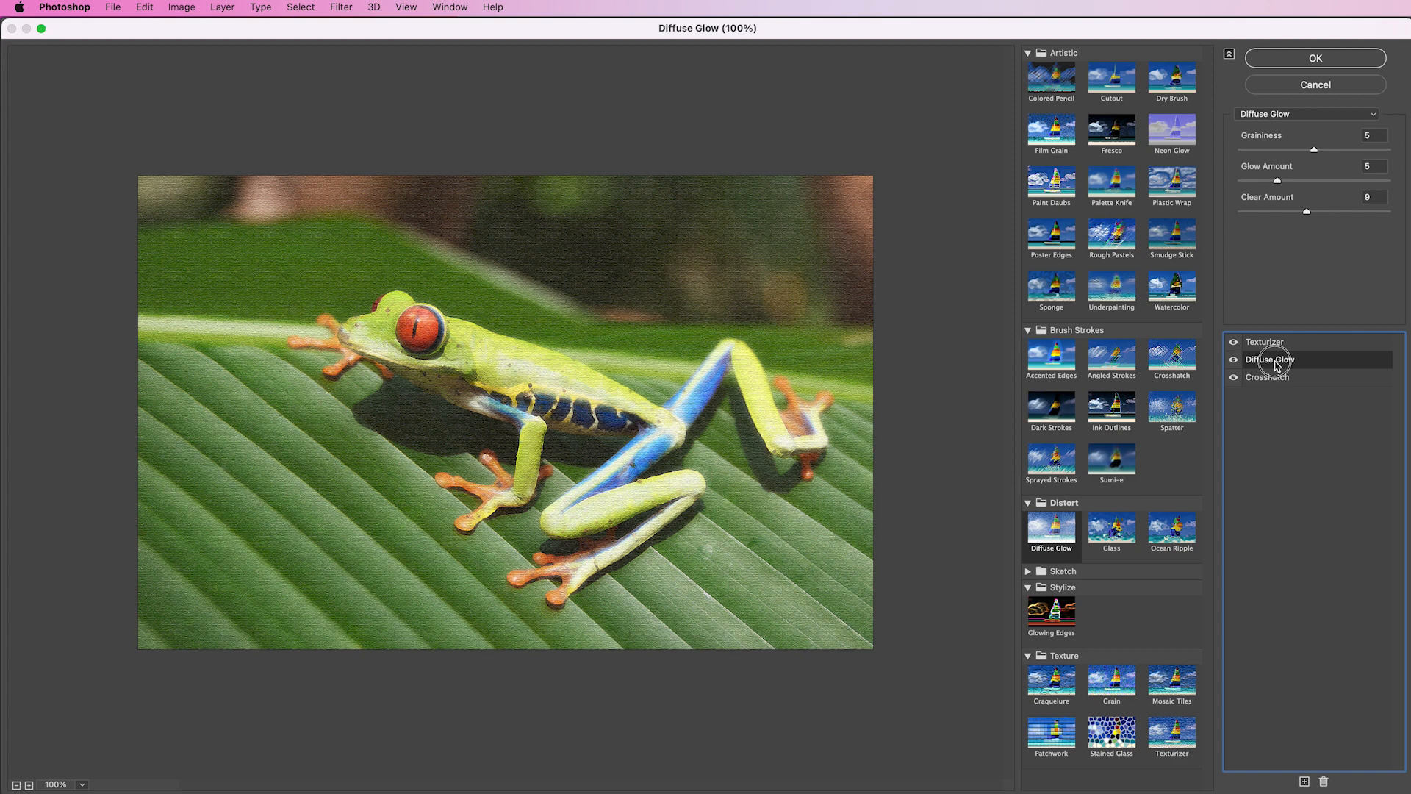
drag(1276, 360, 1276, 338)
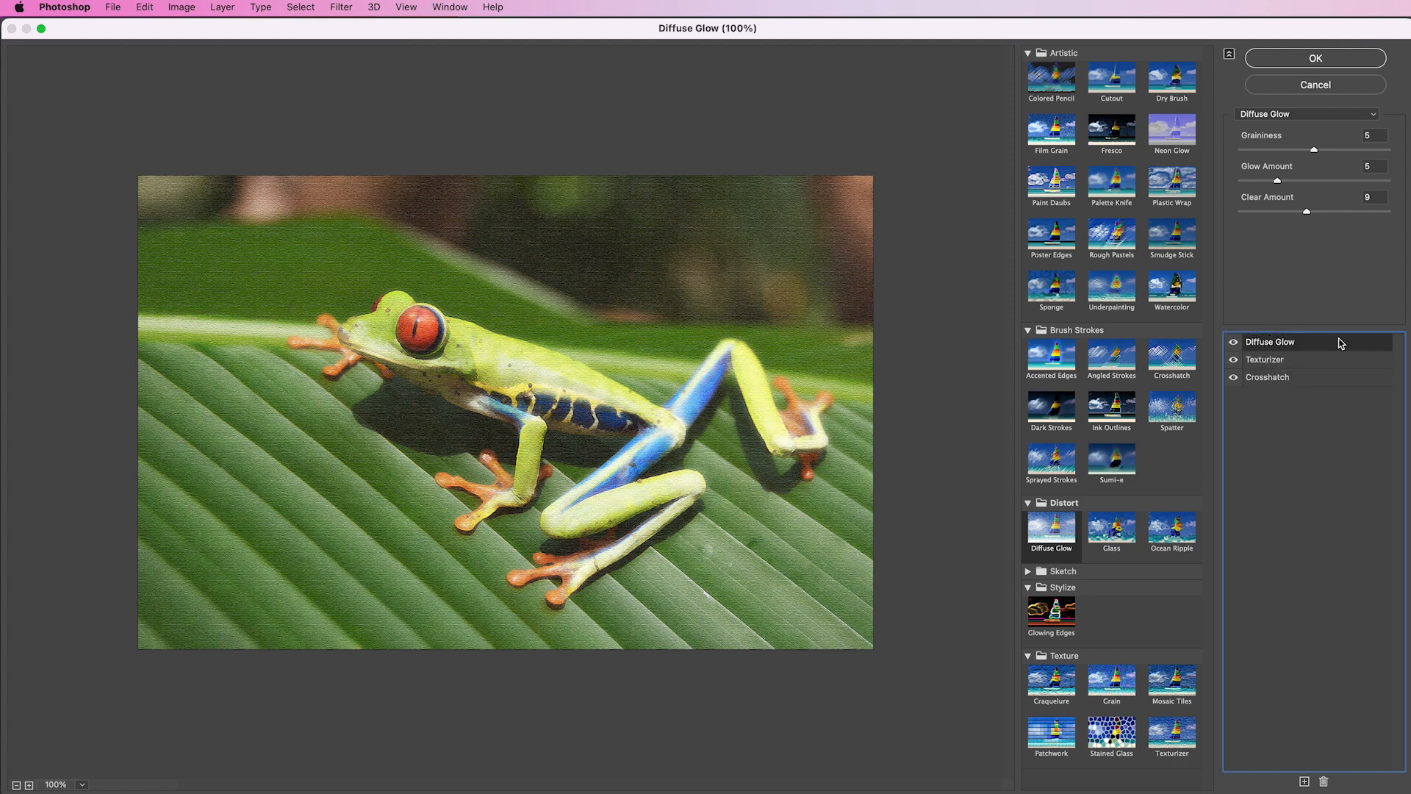
click(1272, 379)
drag(1272, 379, 1274, 339)
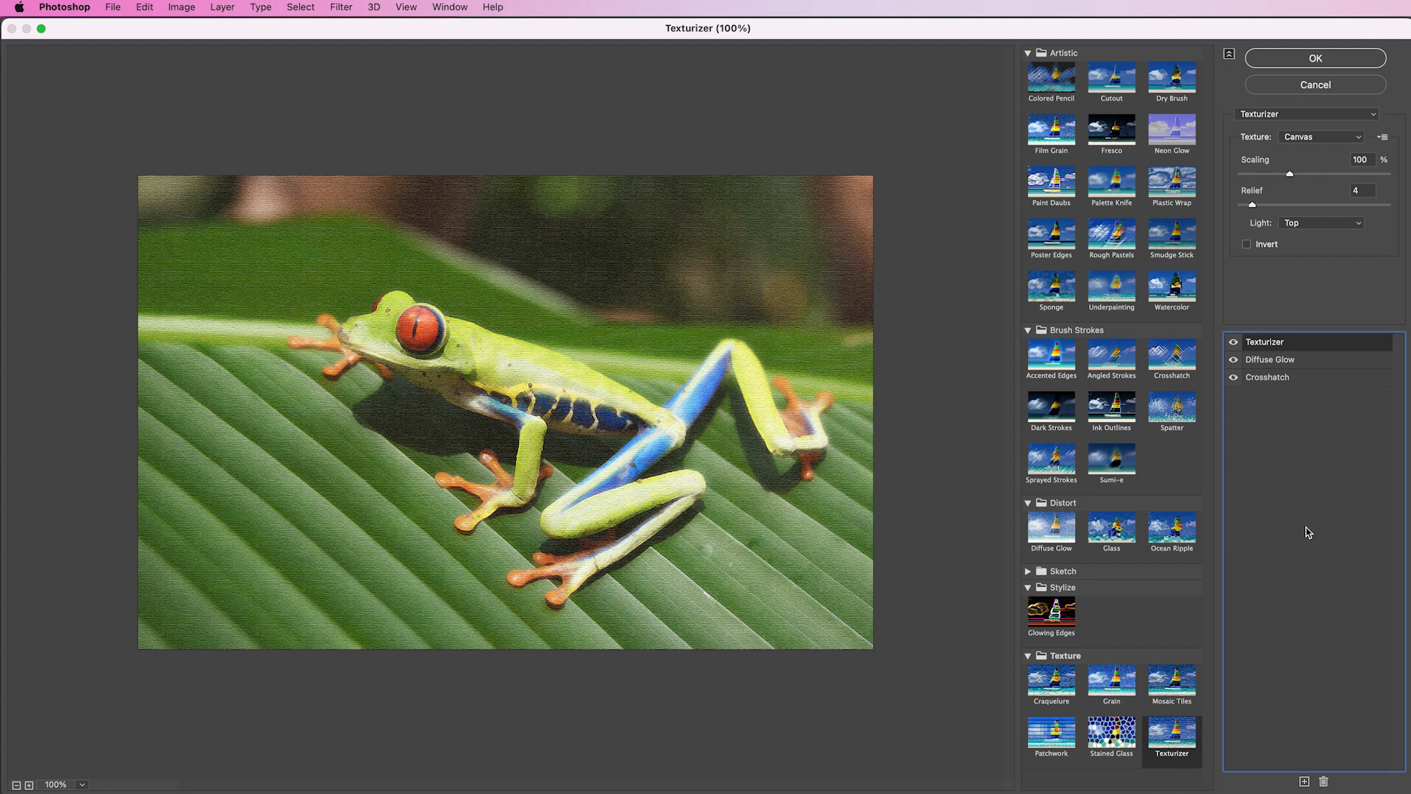
- Set the Texturizer's Relief to 2 and Scaling to 197%, and apply the stacked filters to the frog photo
drag(1253, 205, 1385, 176)
click(1291, 175)
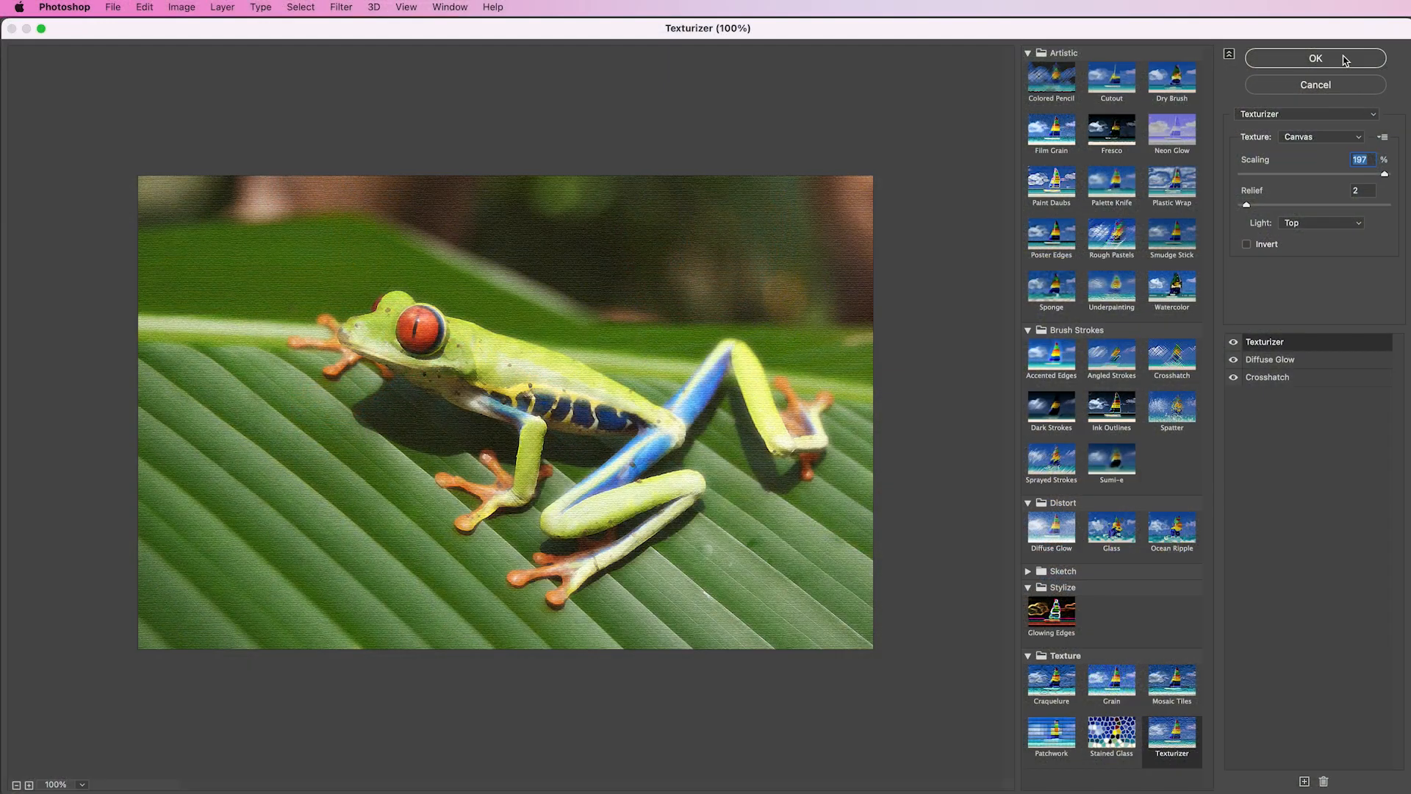
click(1345, 59)
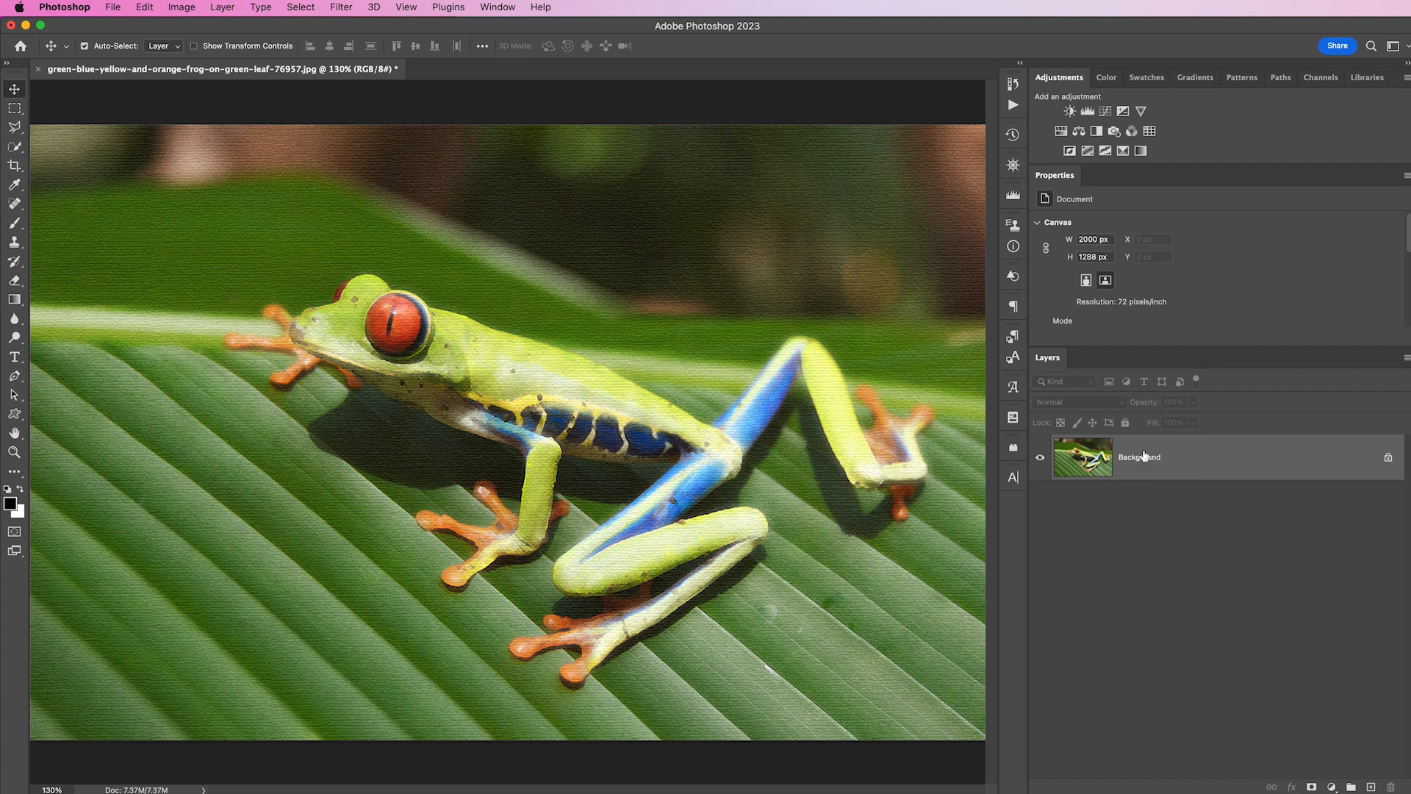
- Undo the stacked filters on the frog photo and duplicate the Background layer
key(super+z)
key(super+z)
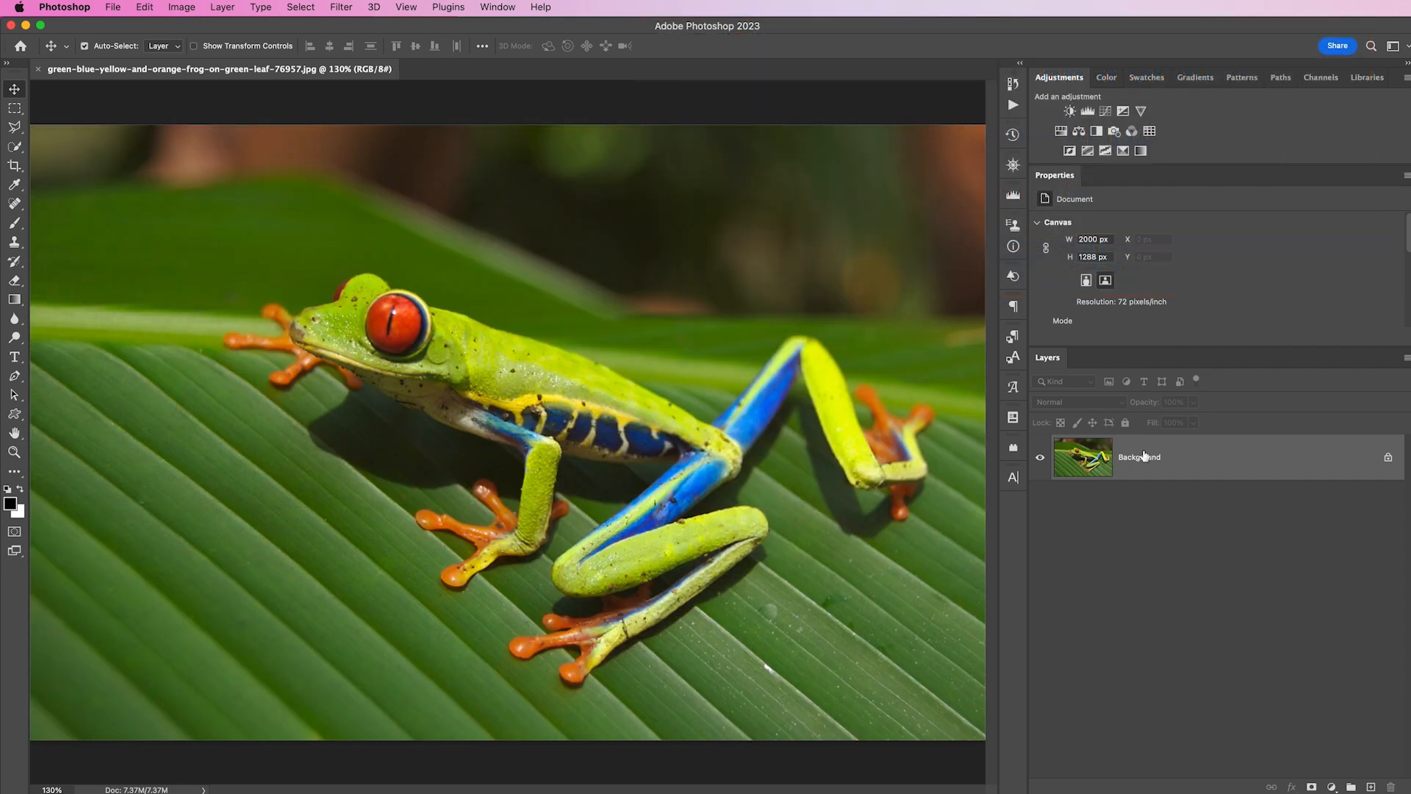
key(super+j)
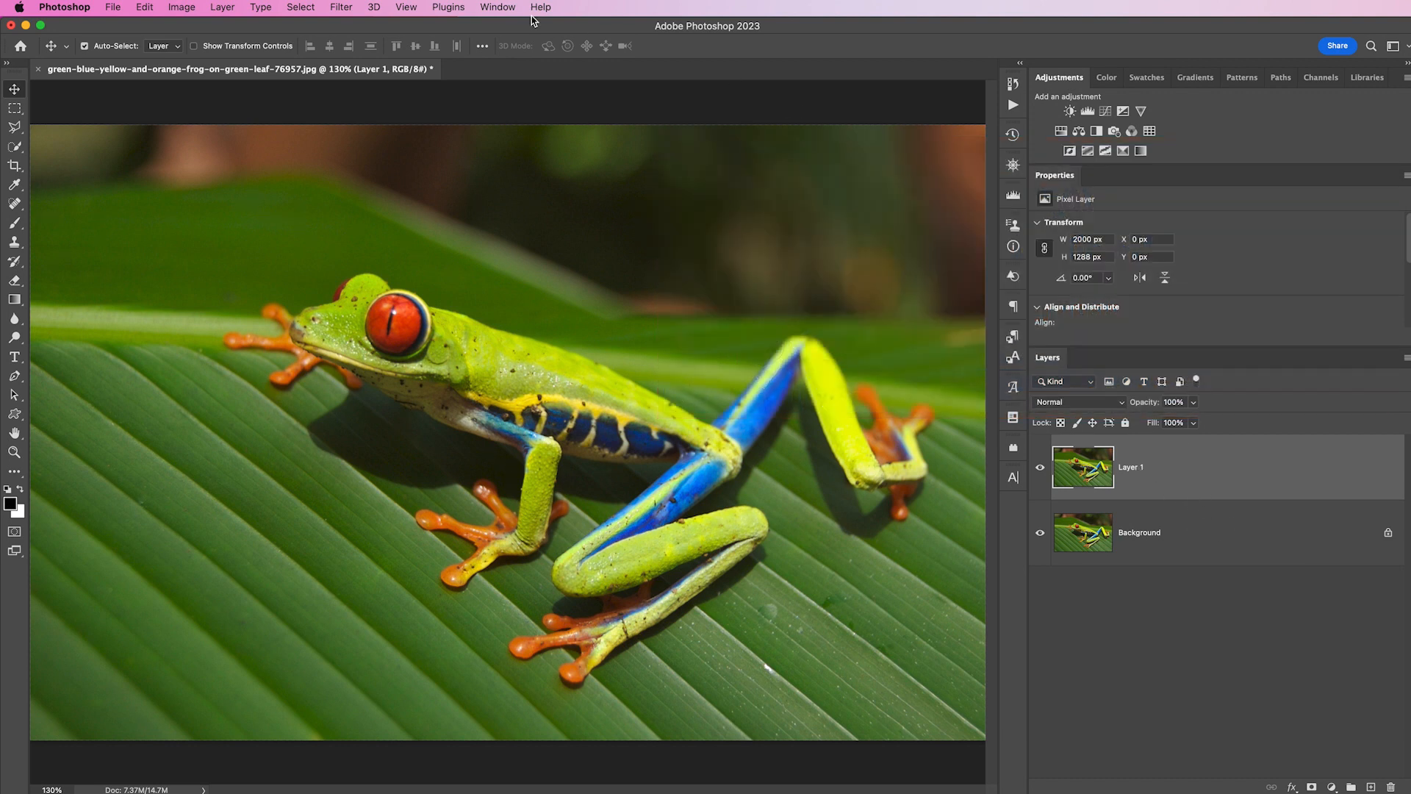
- Reapply the last Filter Gallery effects to the duplicated frog layer
click(340, 8)
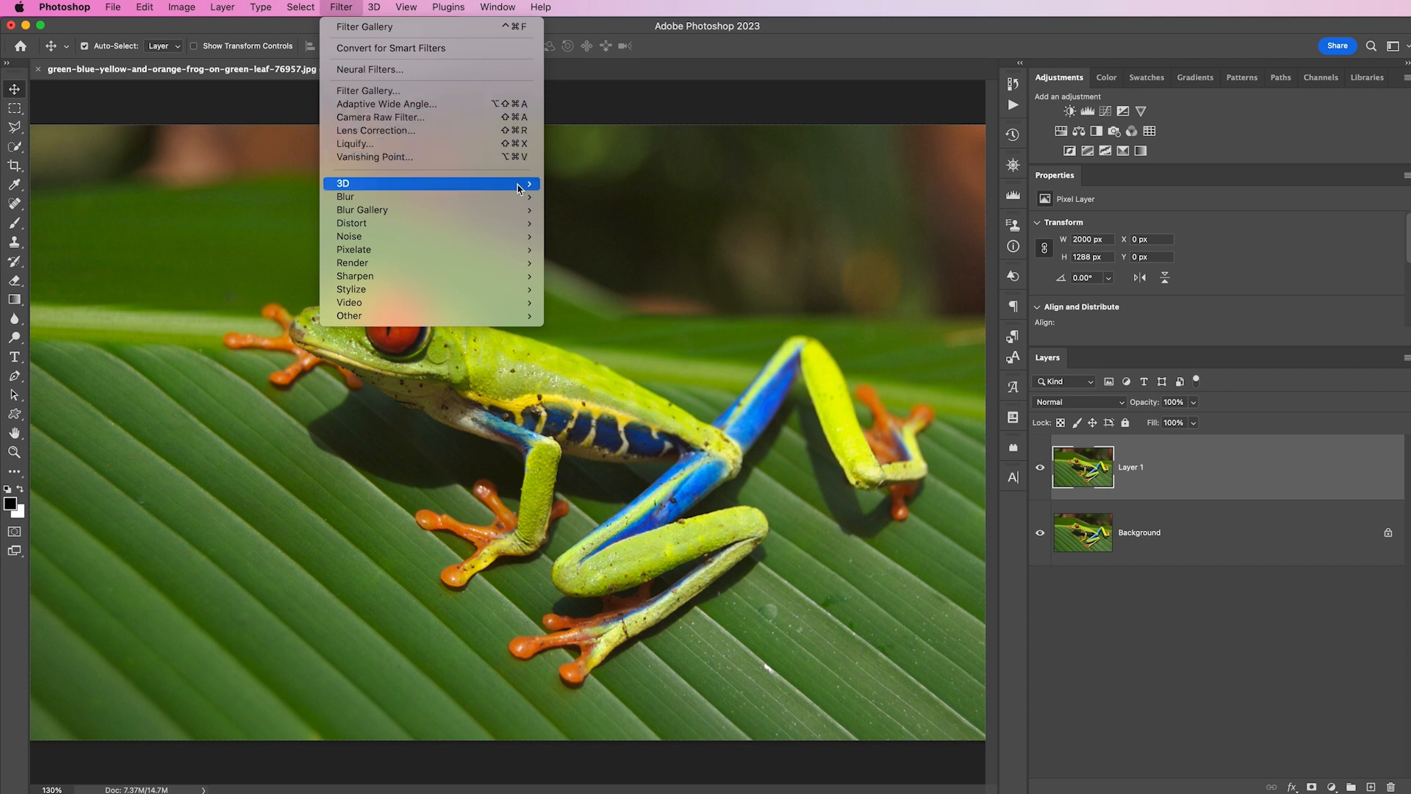
mouse_move(528, 199)
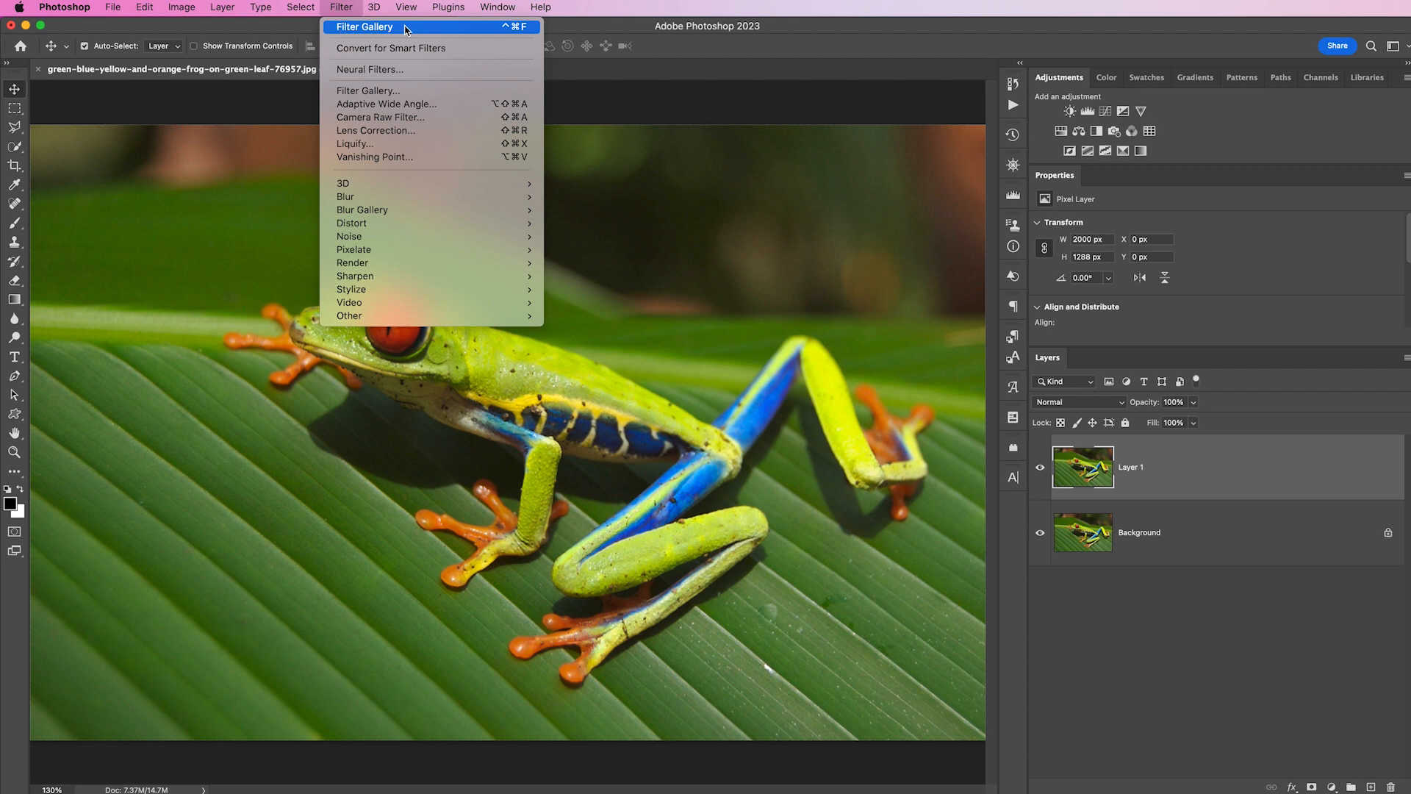
click(459, 28)
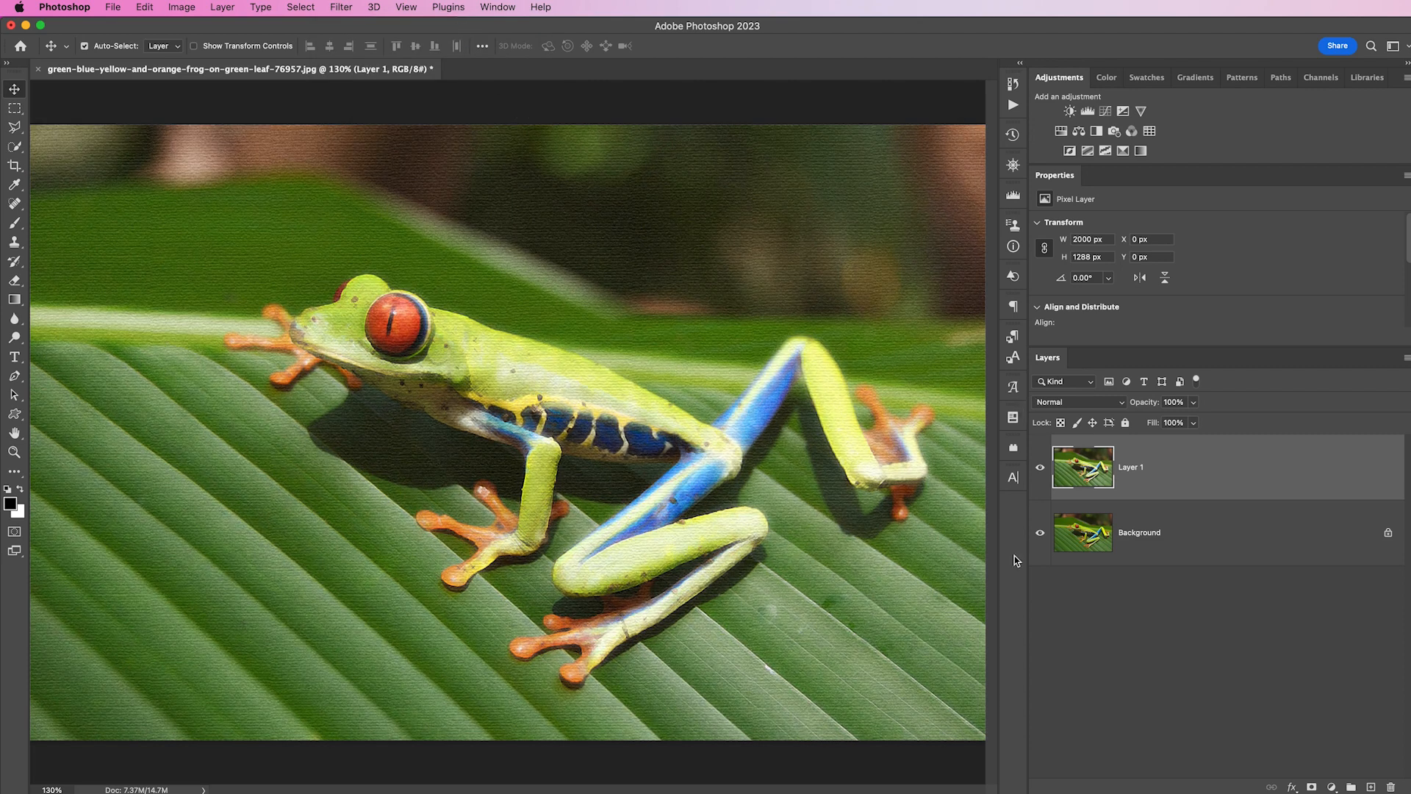